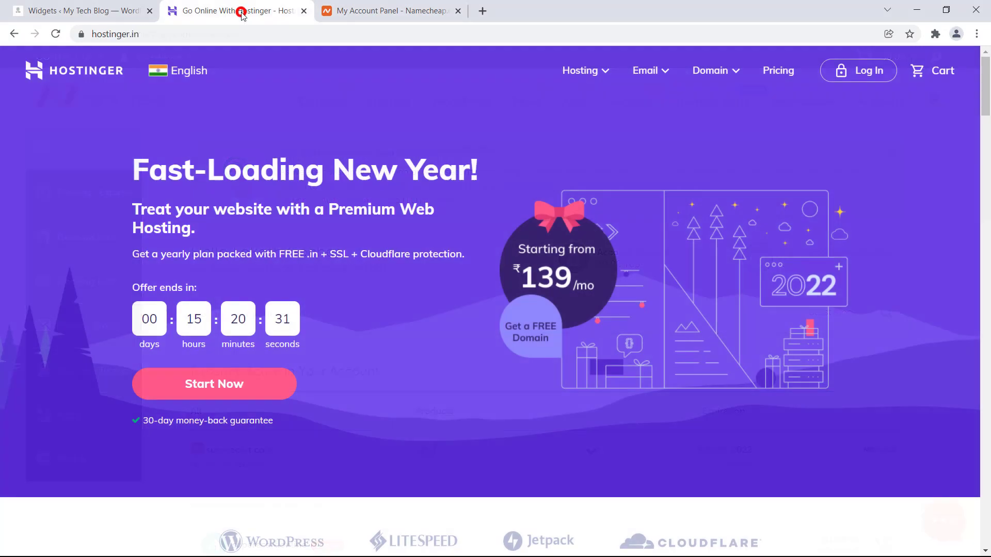
# - Switch from the Namecheap dashboard to the 'Go Online With Hostinger' tab
pyautogui.click(245, 14)
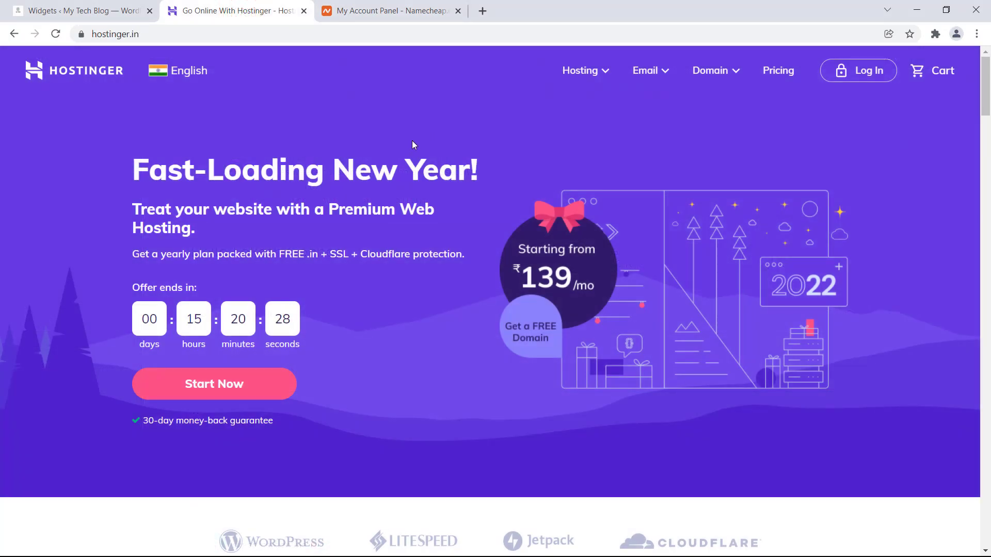
# - Log in to hPanel and launch the setup wizard for the Single Web Hosting plan
pyautogui.click(859, 71)
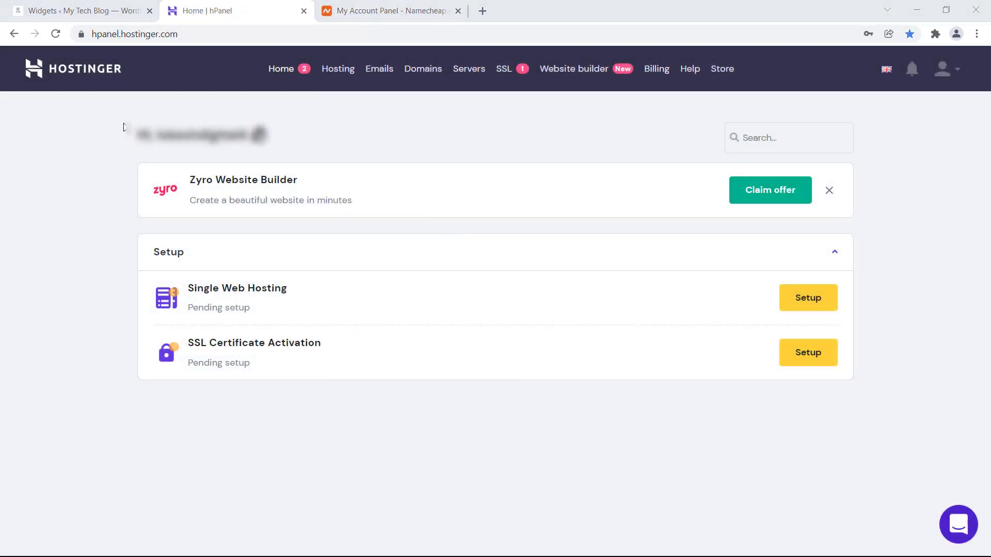
pyautogui.click(99, 91)
pyautogui.click(338, 69)
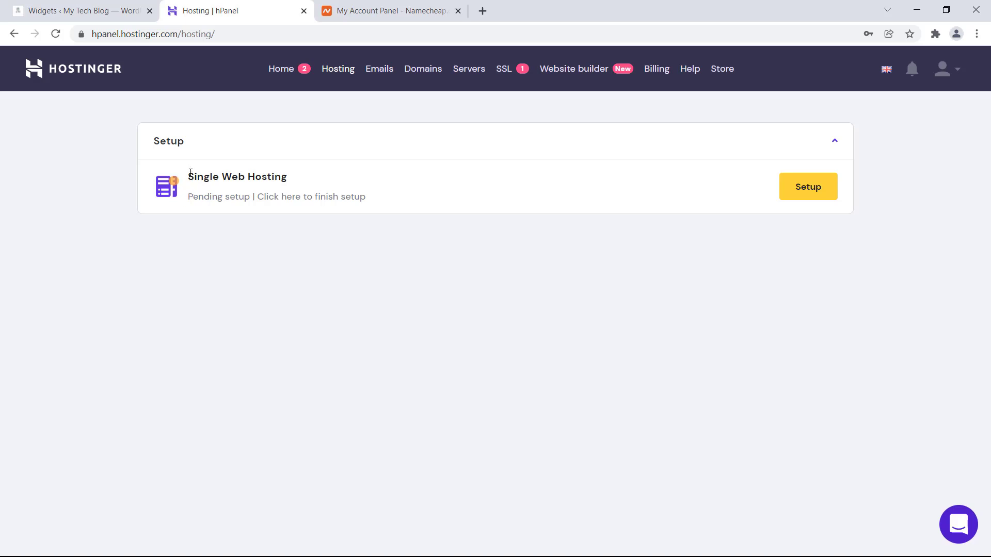
pyautogui.moveTo(188, 174); pyautogui.dragTo(281, 175)
pyautogui.tripleClick(273, 175)
pyautogui.tripleClick(255, 176)
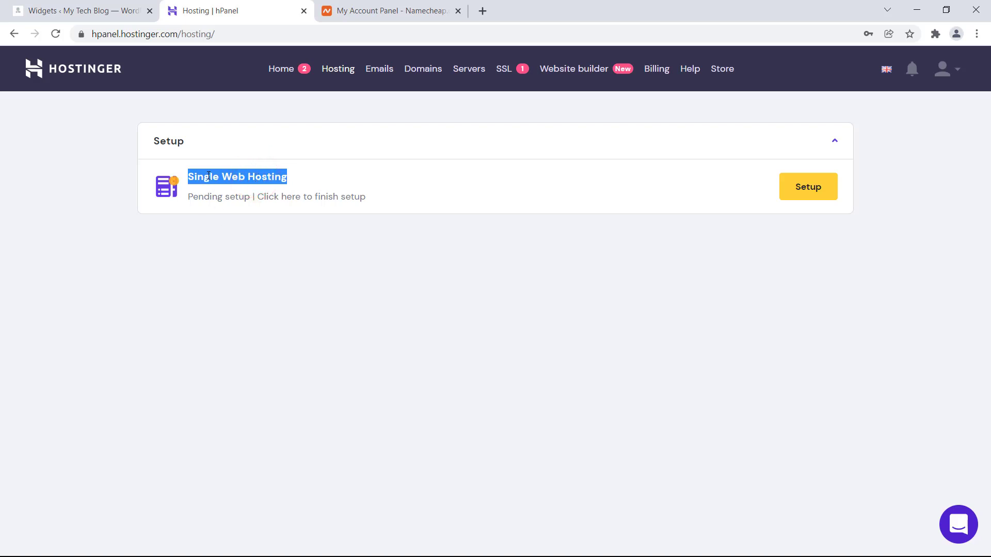
pyautogui.click(813, 194)
pyautogui.click(333, 131)
pyautogui.click(501, 443)
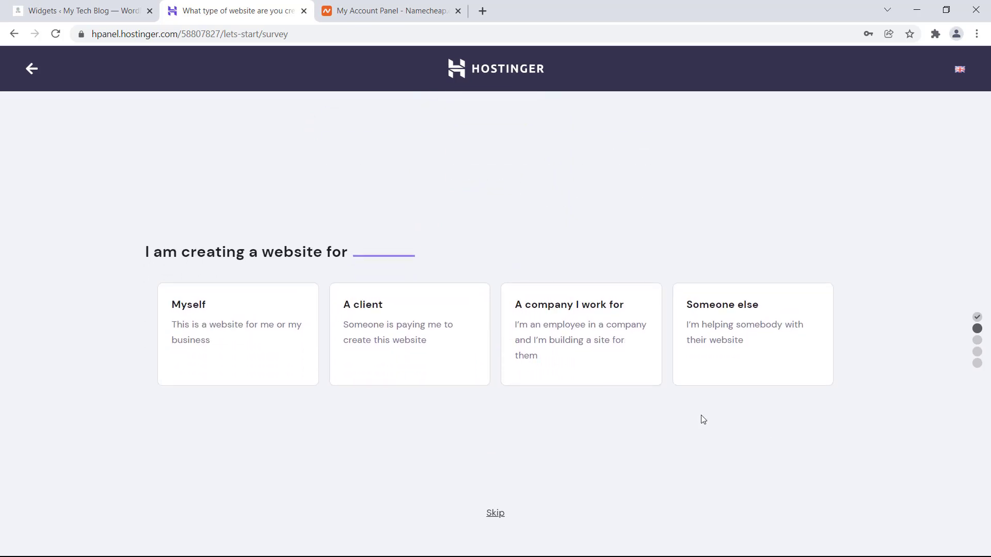
# - Skip the website-purpose survey and choose to start from scratch without a platform
pyautogui.click(496, 514)
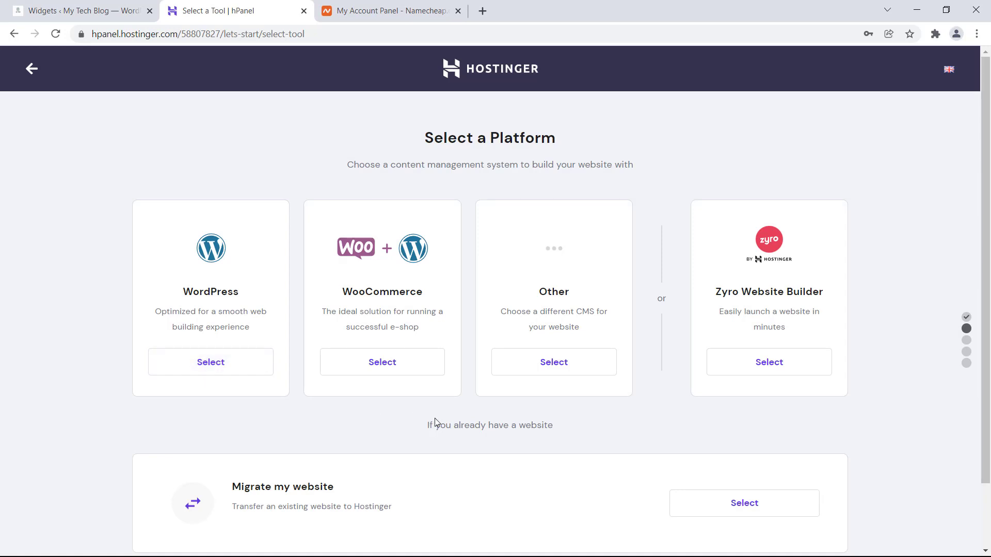
pyautogui.scroll(-2, 437, 421)
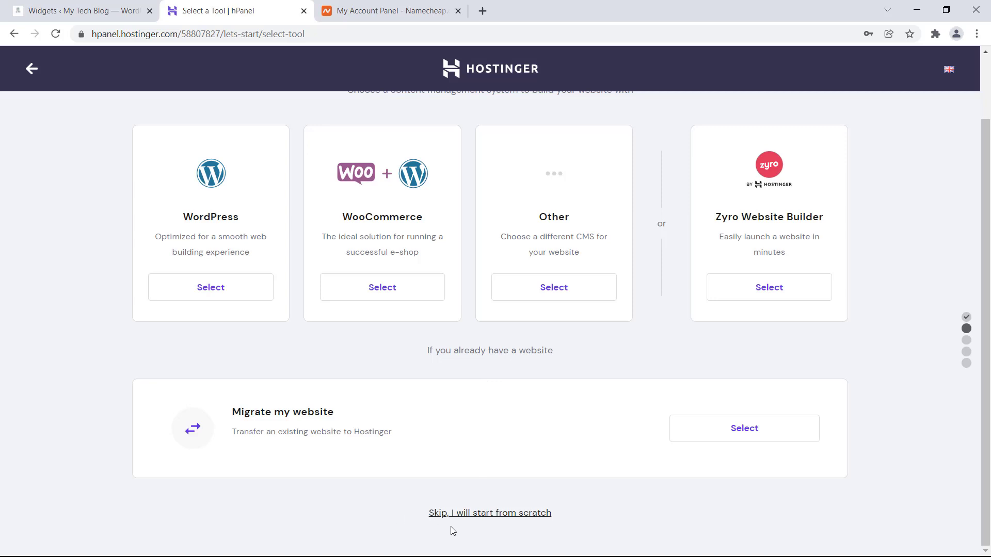
pyautogui.click(478, 516)
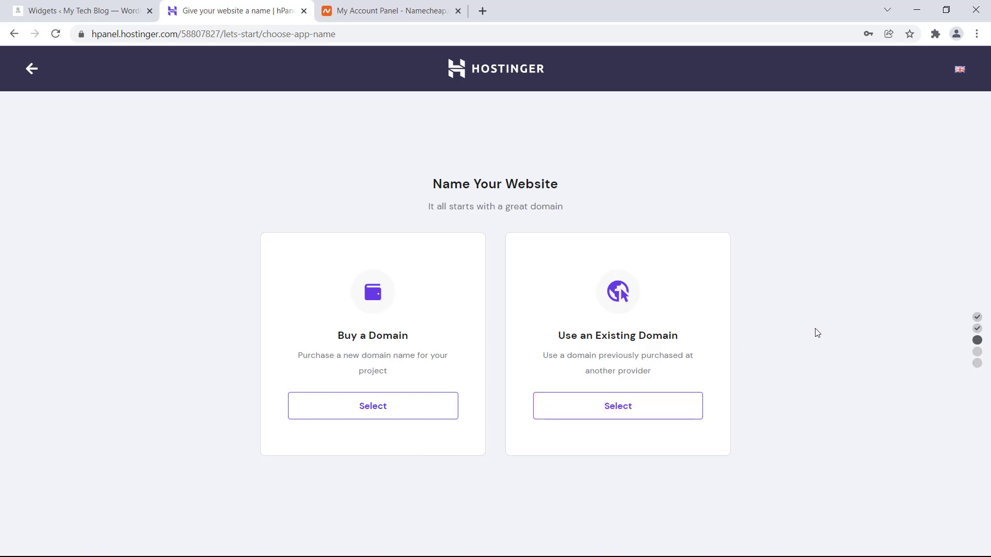
# - Use the existing domain superecart.com for the hosting and submit it for checking
pyautogui.click(615, 408)
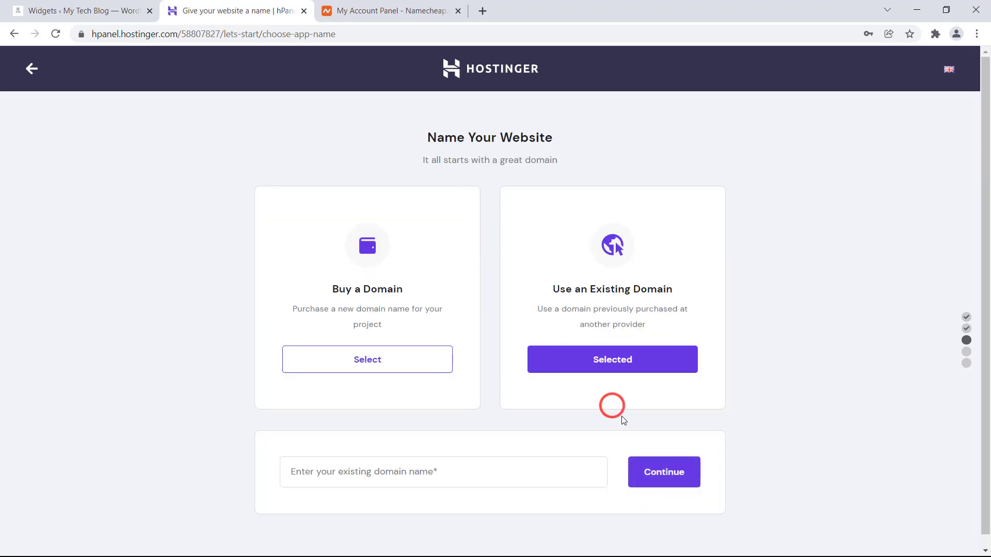
pyautogui.click(343, 526)
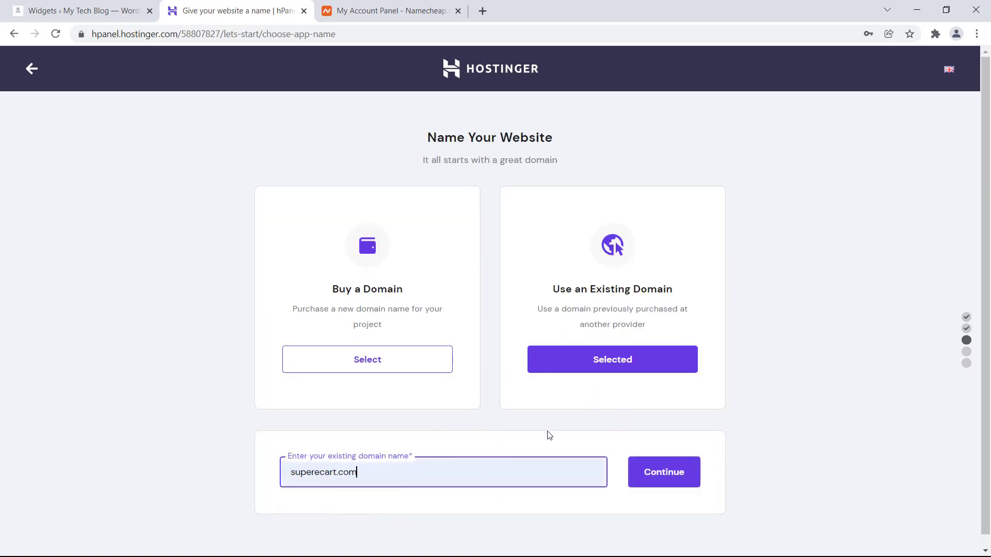
pyautogui.click(649, 475)
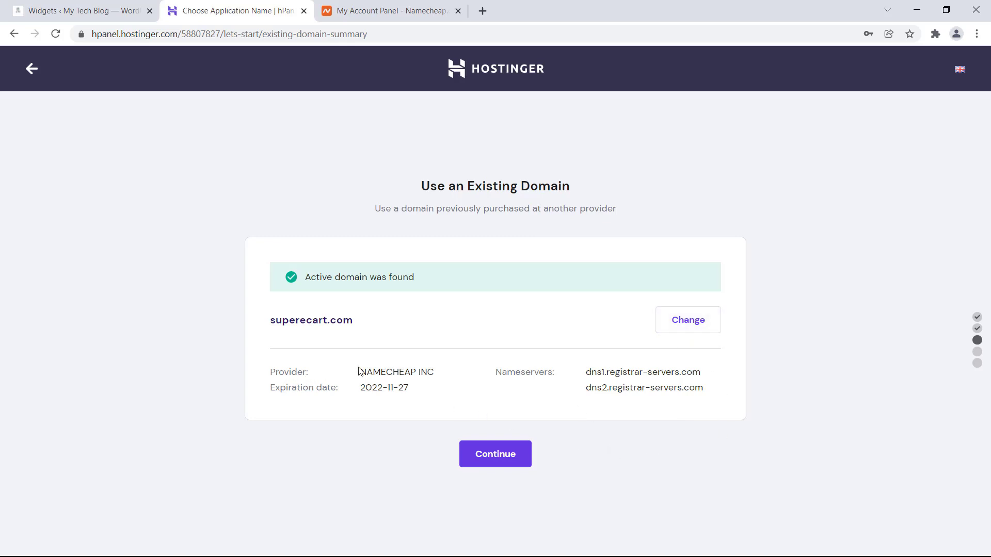
# - Review the Namecheap provider and current nameservers, then continue to the final overview
pyautogui.moveTo(360, 372); pyautogui.dragTo(435, 372)
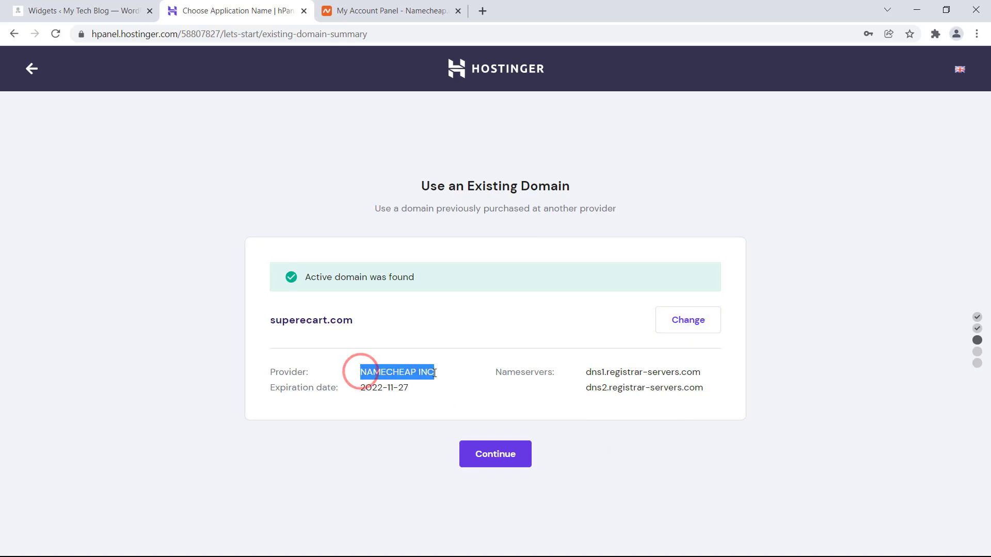
pyautogui.click(434, 372)
pyautogui.doubleClick(513, 370)
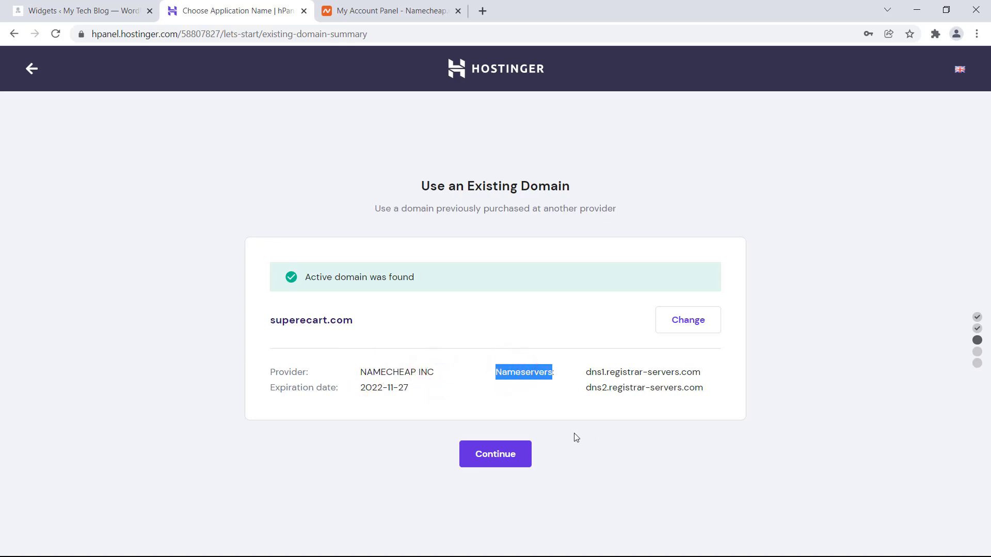
pyautogui.tripleClick(602, 373)
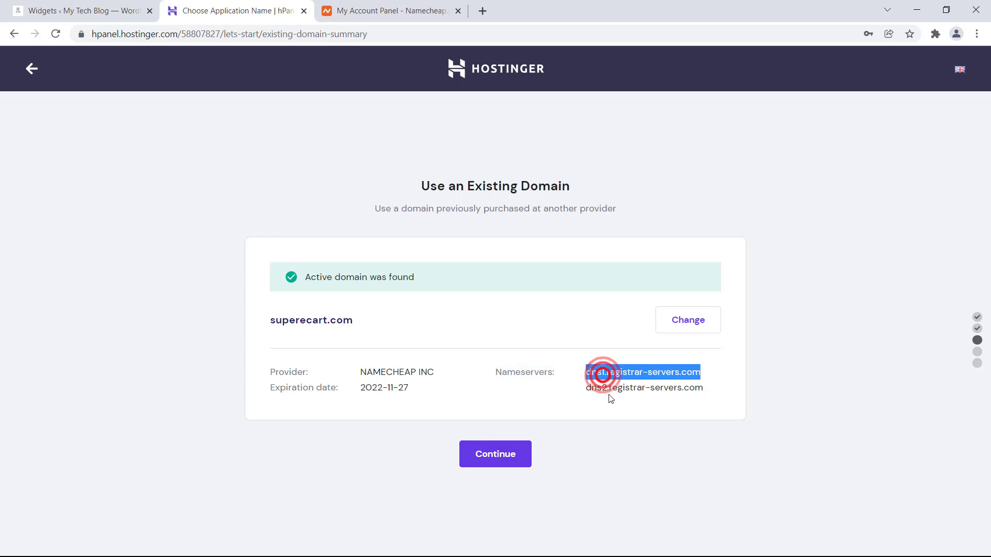
pyautogui.tripleClick(605, 388)
pyautogui.tripleClick(618, 373)
pyautogui.tripleClick(611, 391)
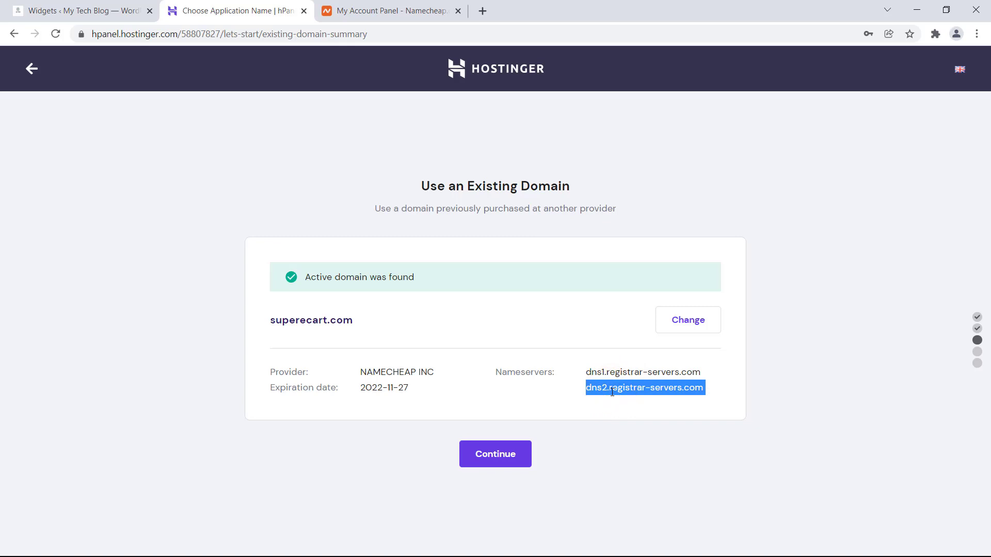
pyautogui.tripleClick(608, 374)
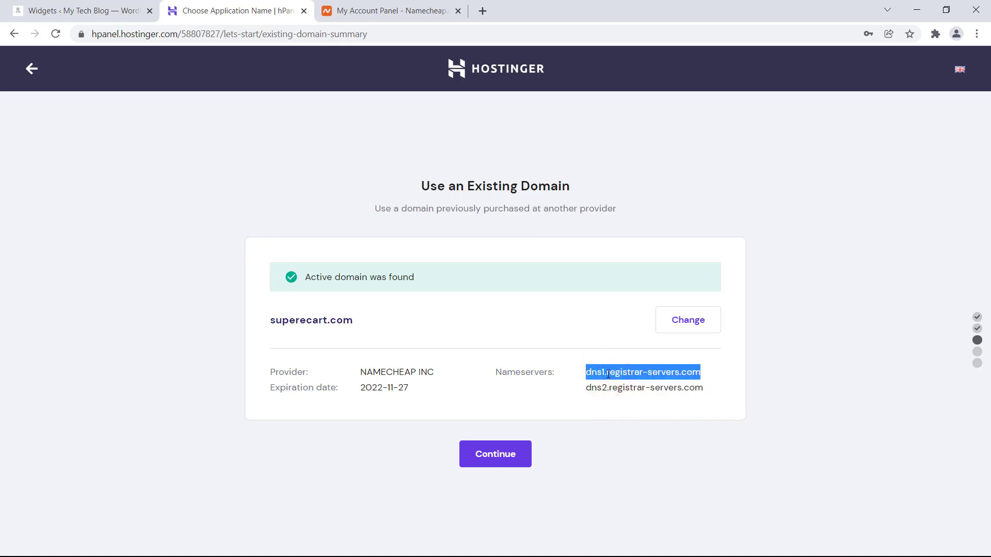
pyautogui.click(332, 132)
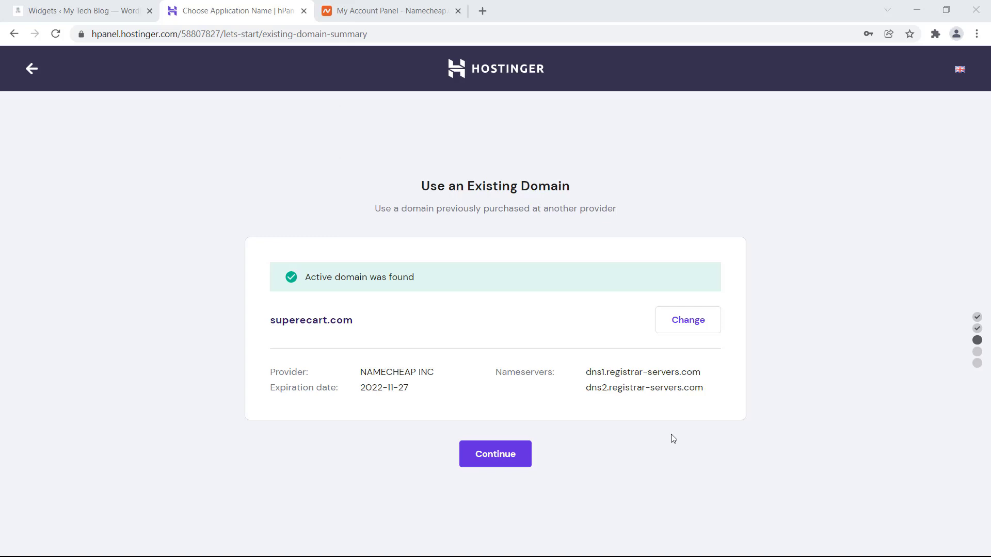
pyautogui.click(497, 458)
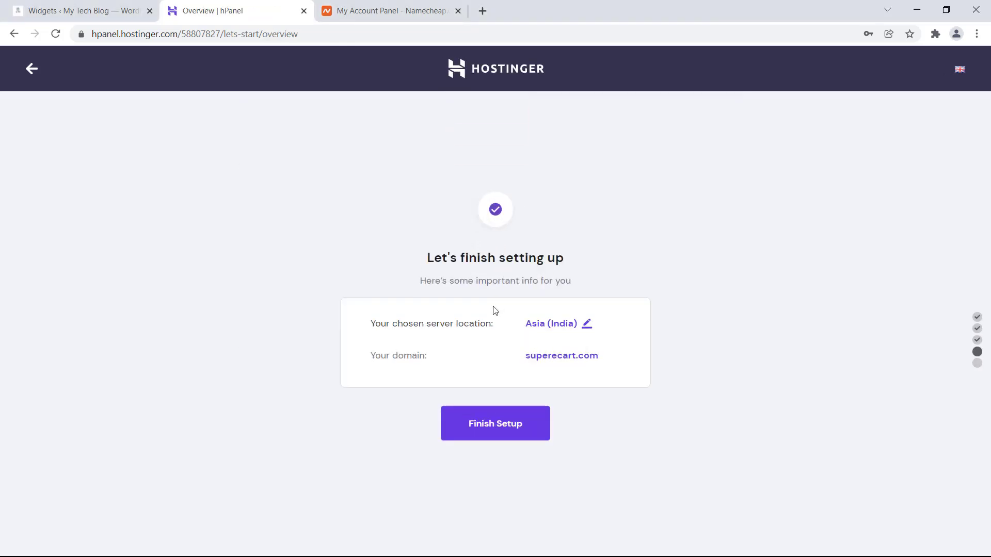
# - Confirm Asia (India) as the server location and finish setup for superecart.com
pyautogui.click(542, 325)
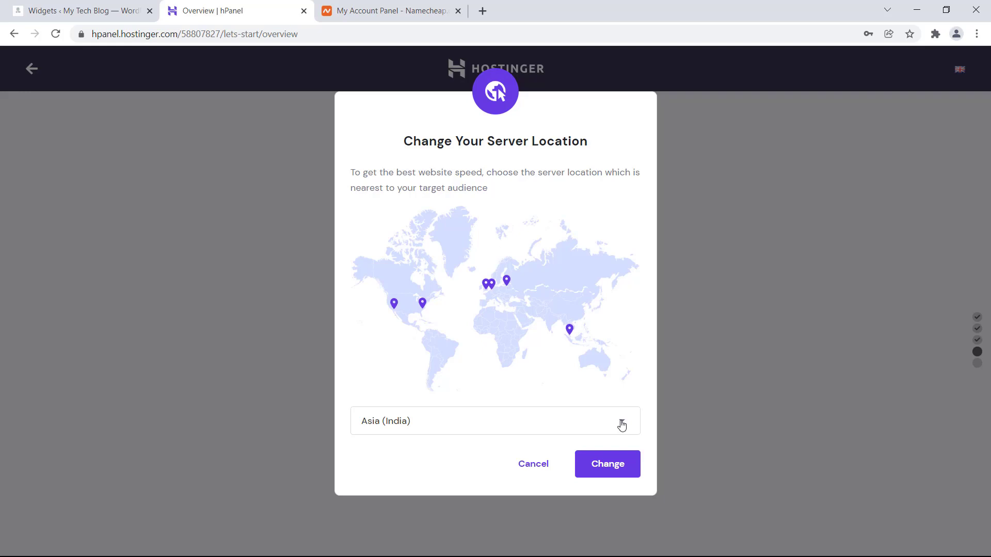
pyautogui.click(622, 424)
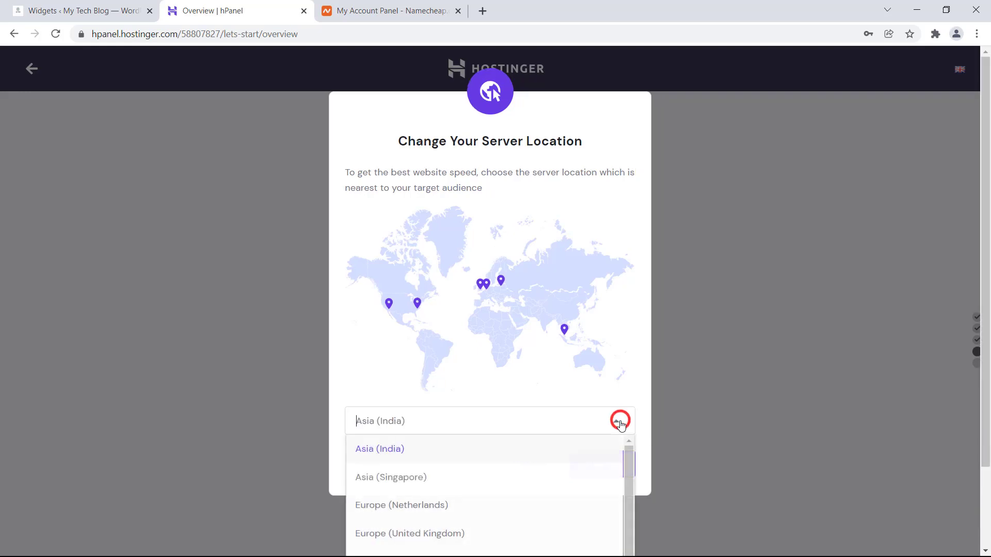
pyautogui.scroll(-2, 753, 387)
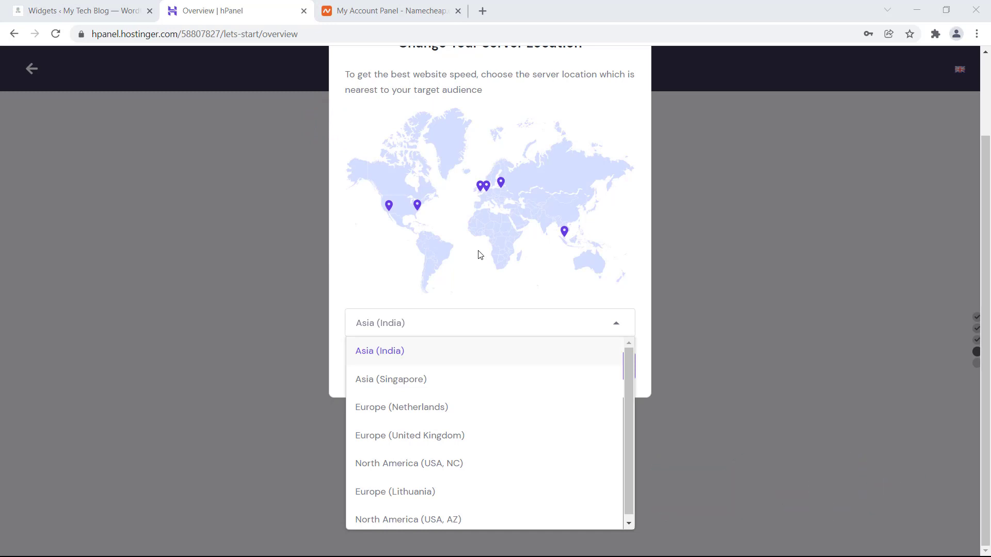
pyautogui.click(379, 351)
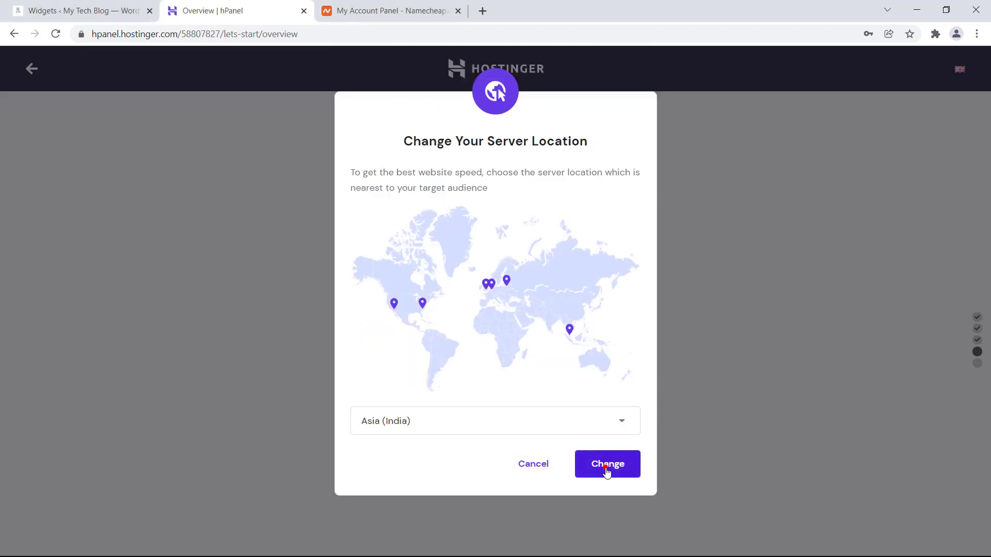
pyautogui.click(607, 471)
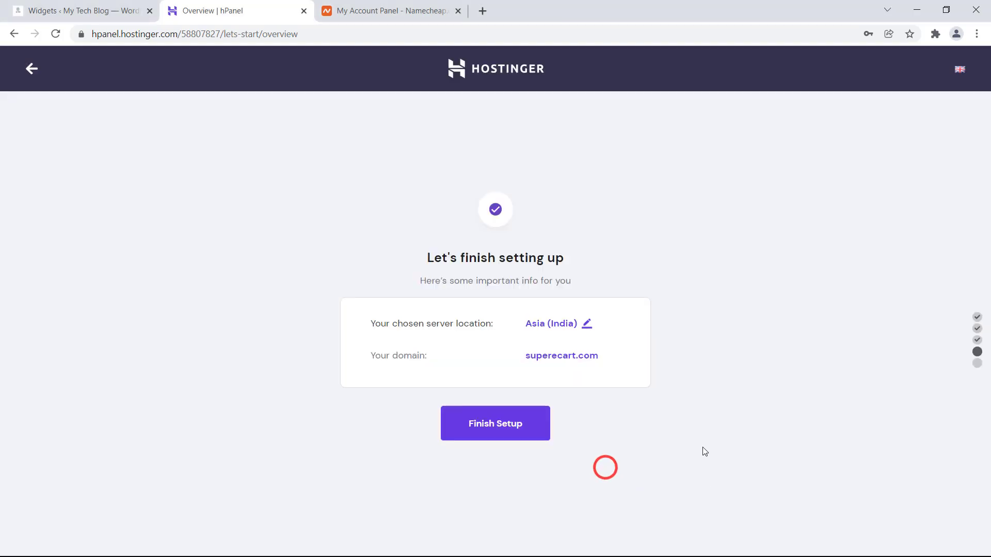
pyautogui.click(501, 430)
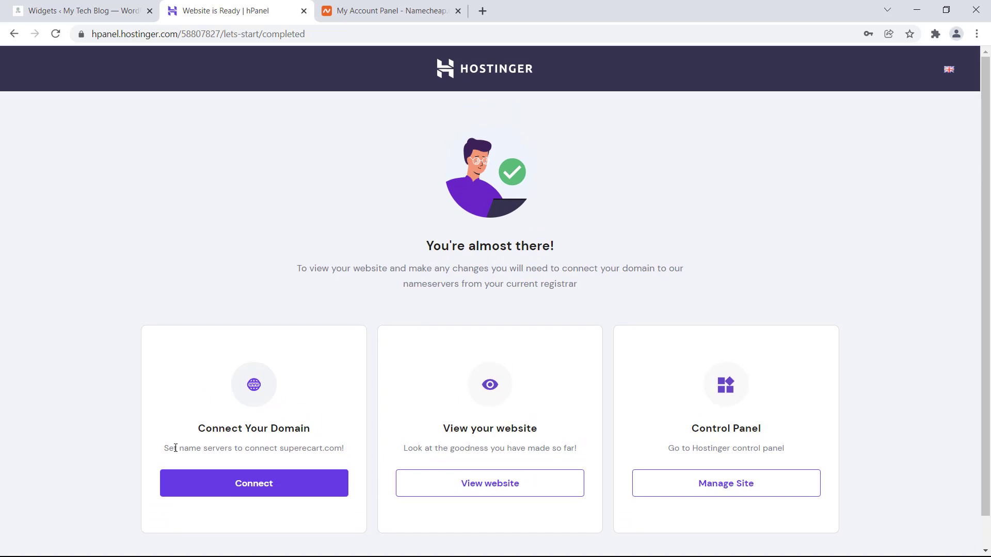
# - Read the nameserver instructions, preview the site in a new tab, then return to hPanel
pyautogui.moveTo(165, 448); pyautogui.dragTo(304, 448)
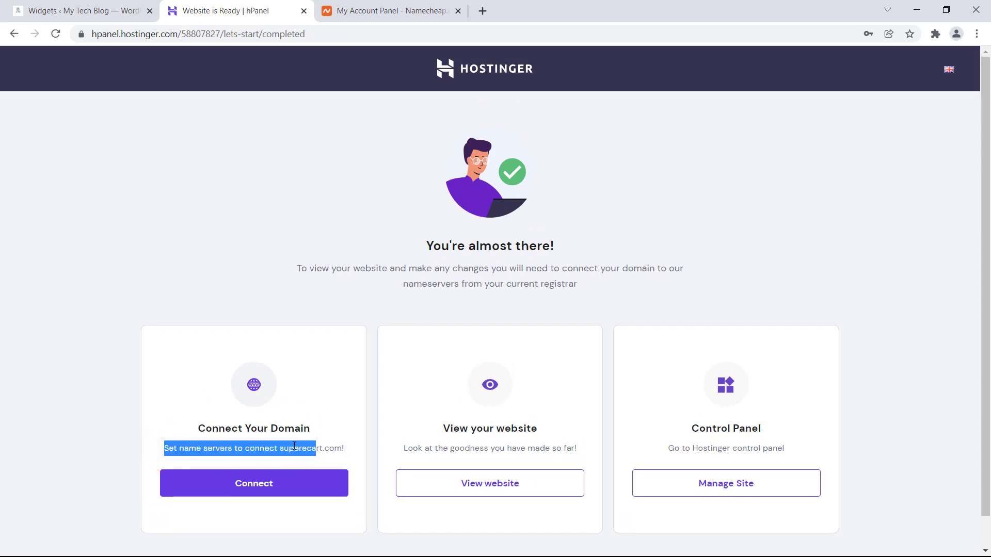
pyautogui.tripleClick(289, 445)
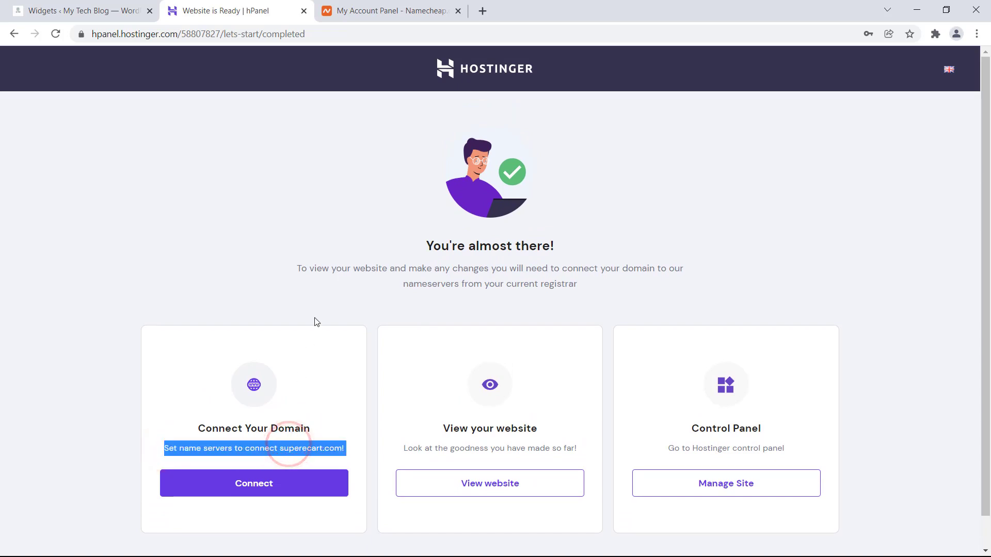
pyautogui.tripleClick(311, 269)
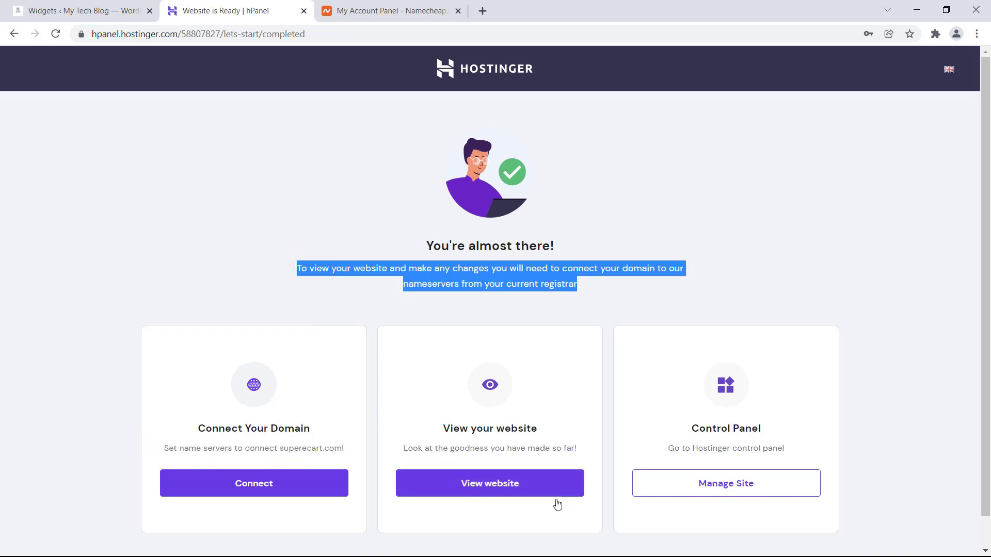
pyautogui.click(336, 137)
pyautogui.click(407, 275)
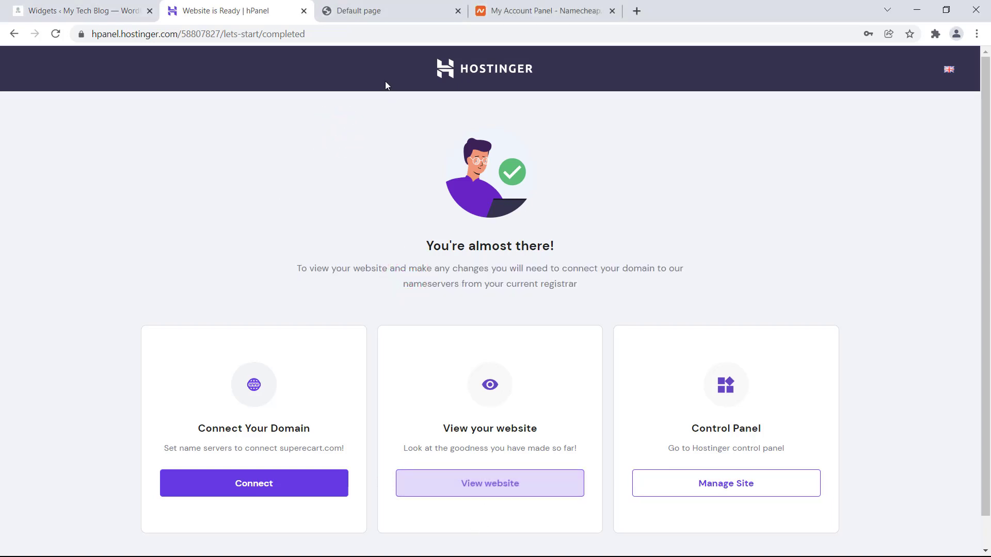
pyautogui.click(388, 11)
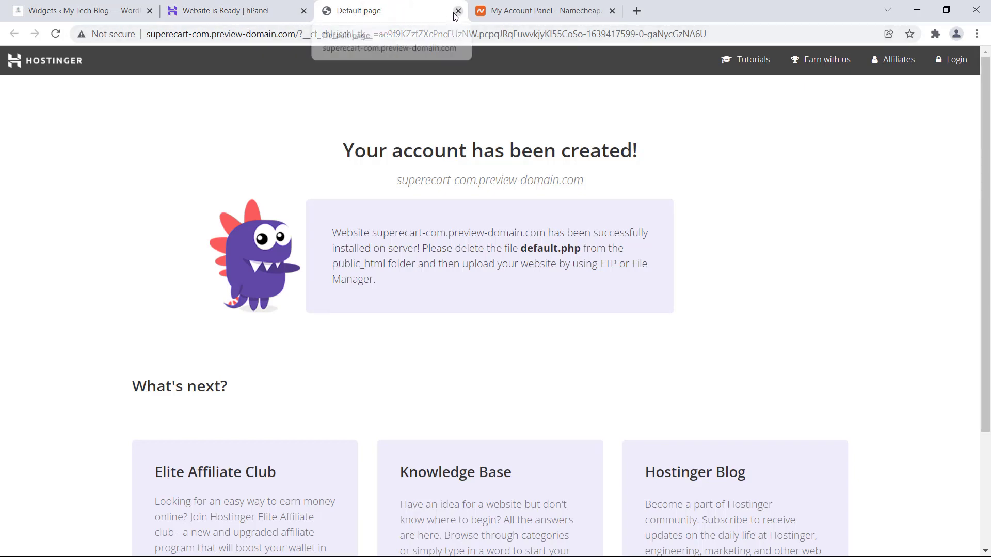
pyautogui.click(246, 11)
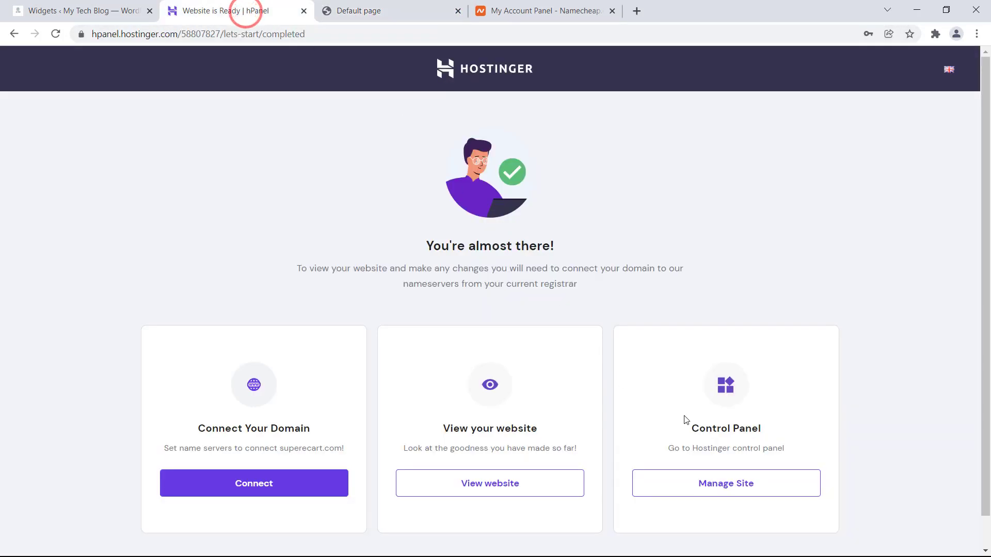
# - Open site management for superecart.com, browse it, then return to the hPanel home
pyautogui.click(726, 488)
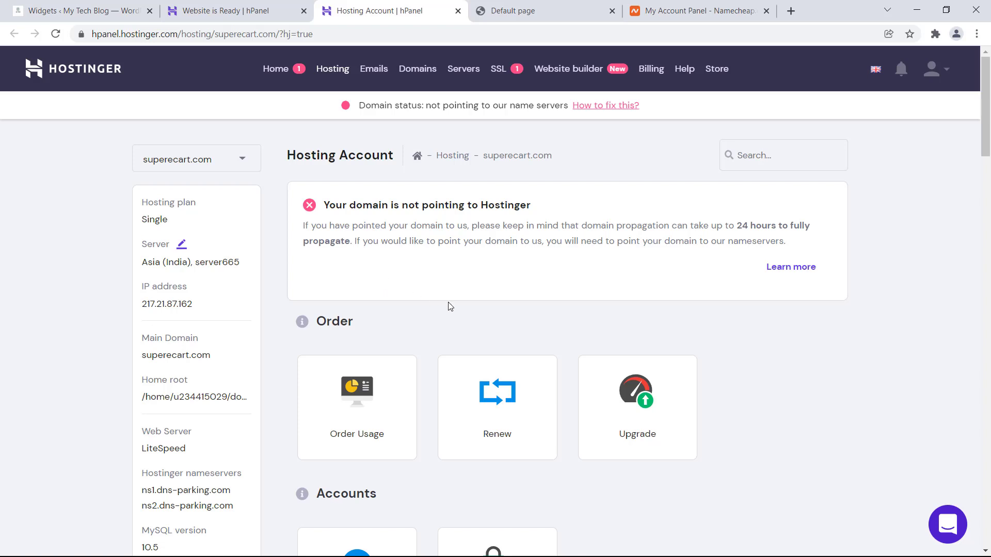
pyautogui.scroll(-6, 447, 305)
pyautogui.scroll(4, 527, 325)
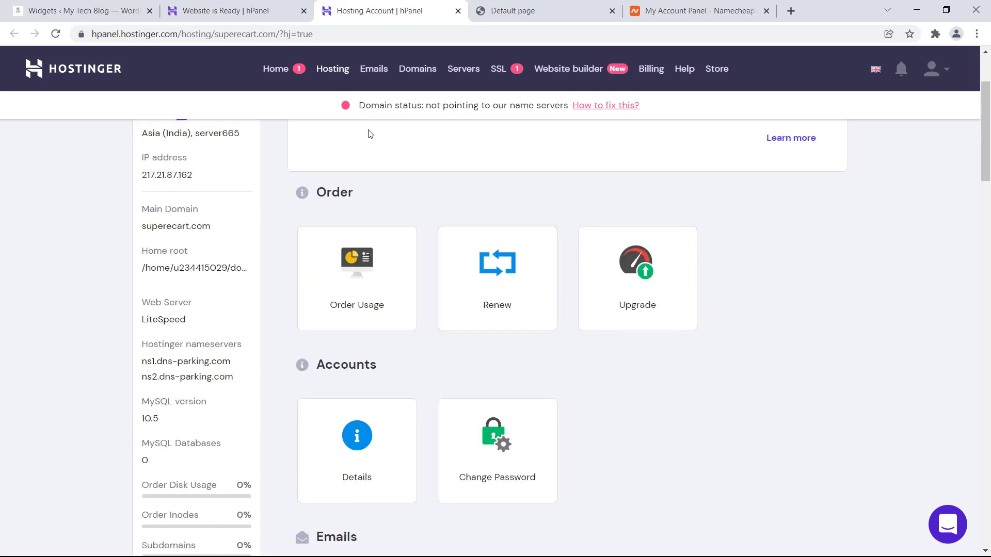
pyautogui.click(336, 134)
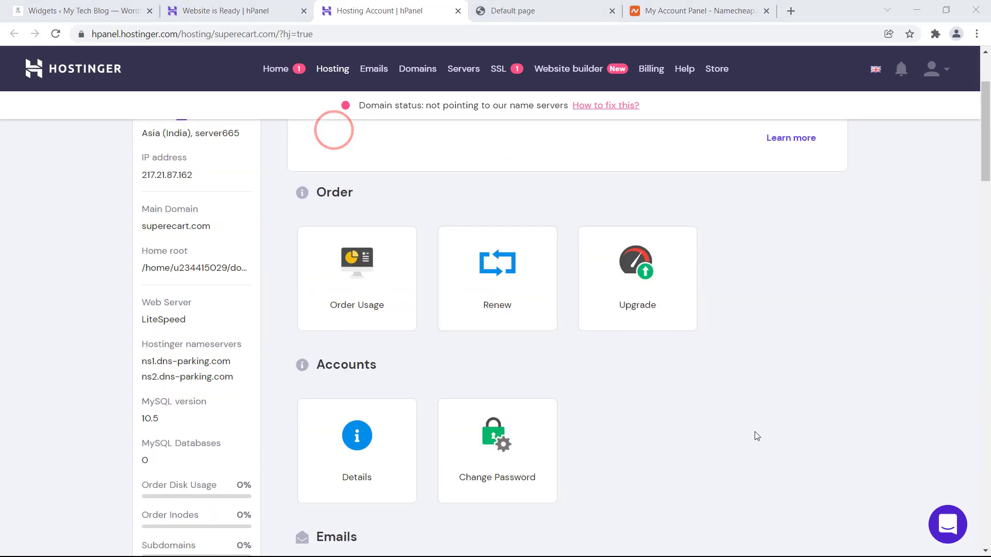
pyautogui.scroll(3, 757, 437)
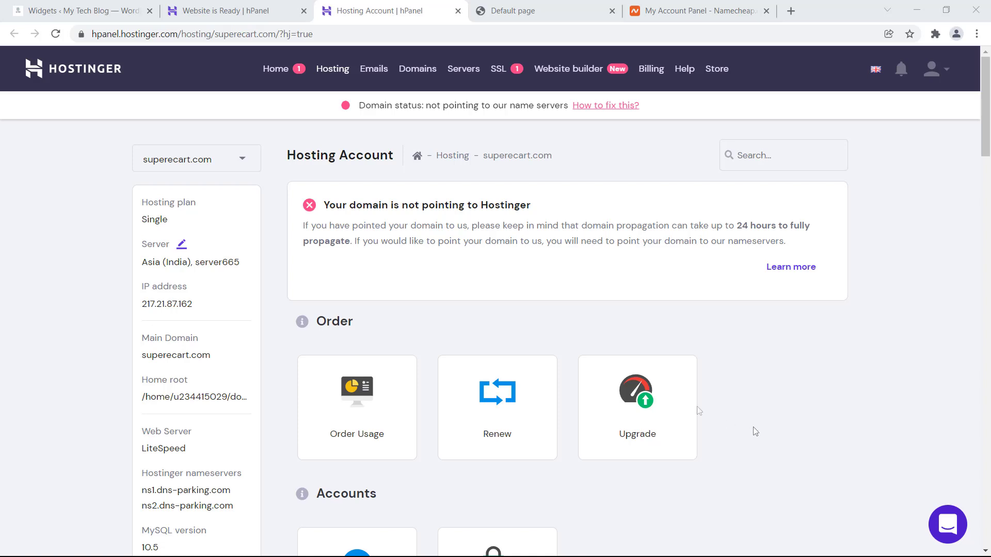
pyautogui.scroll(-3, 586, 371)
pyautogui.scroll(3, 586, 372)
pyautogui.click(279, 69)
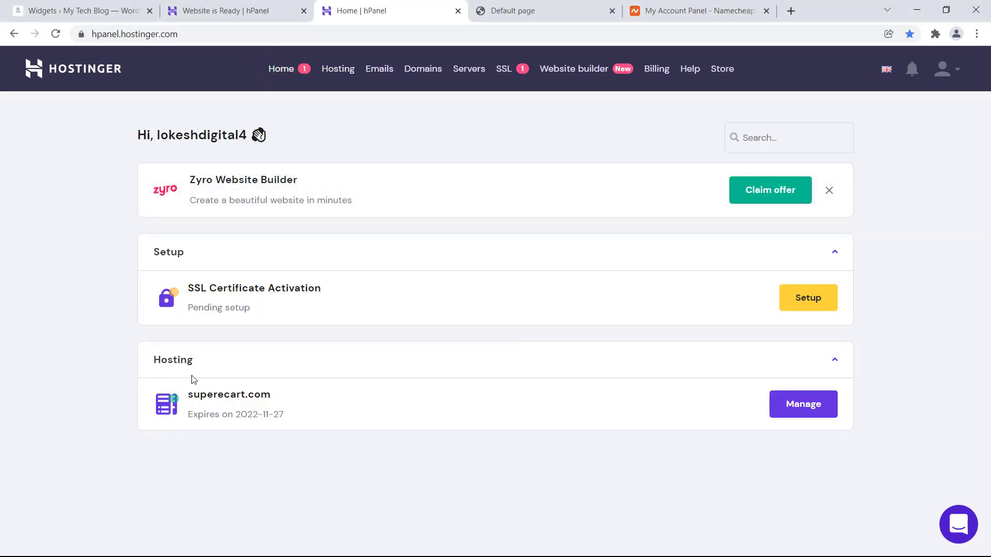
# - Note the nameservers ns1.dns-parking.com and ns2.dns-parking.com, then go to Namecheap's dashboard
pyautogui.click(798, 402)
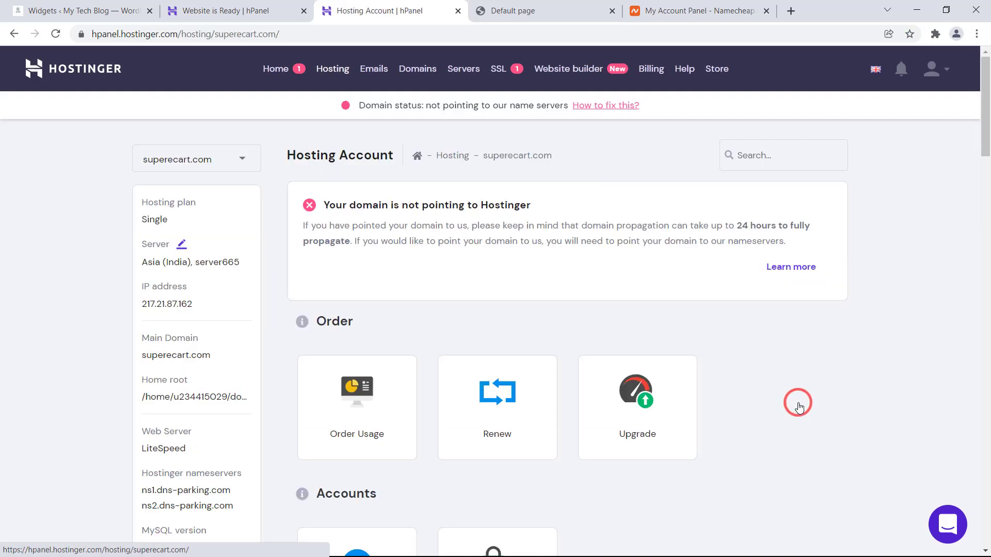
pyautogui.scroll(-3, 799, 406)
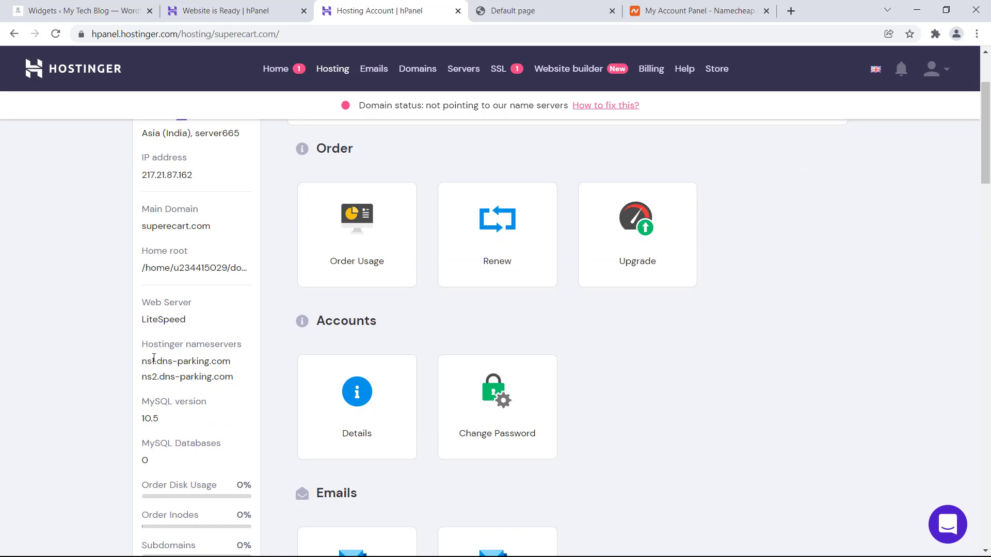
pyautogui.moveTo(143, 348); pyautogui.dragTo(240, 348)
pyautogui.tripleClick(186, 362)
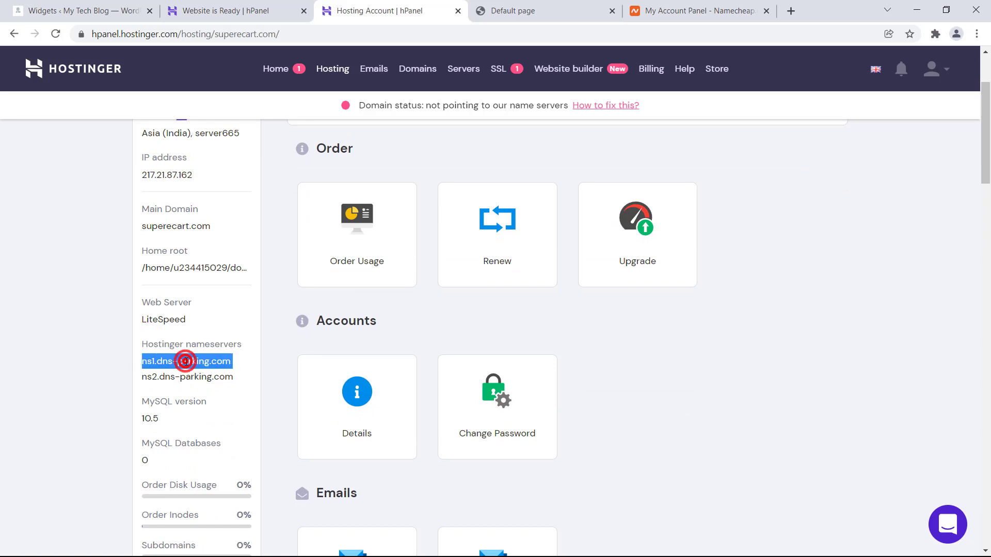
pyautogui.moveTo(160, 377); pyautogui.dragTo(172, 375)
pyautogui.tripleClick(171, 377)
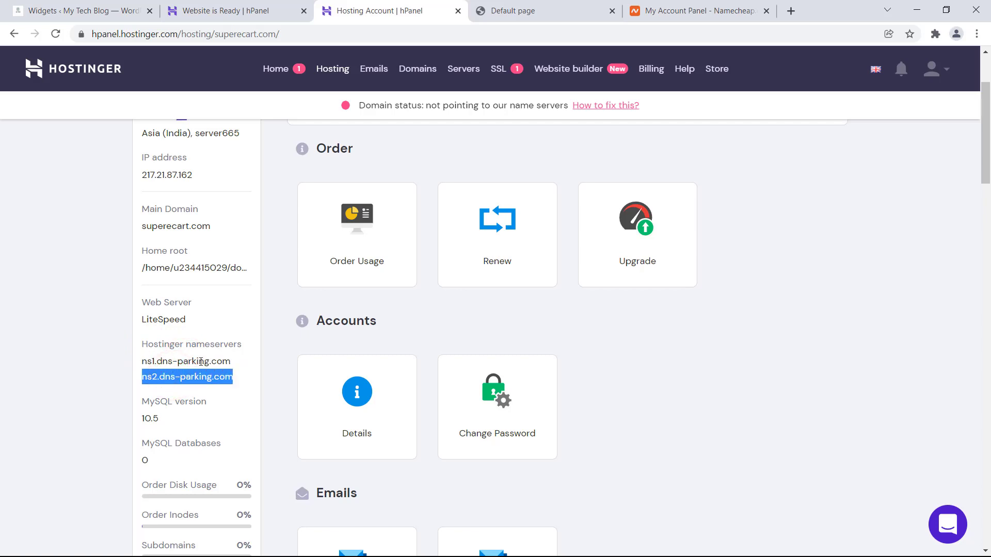
pyautogui.click(276, 110)
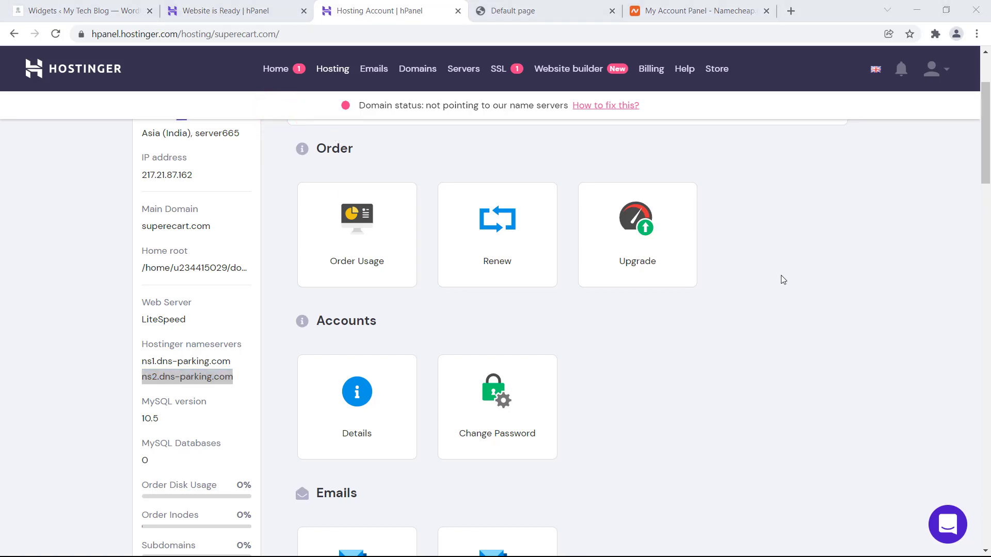
pyautogui.click(672, 10)
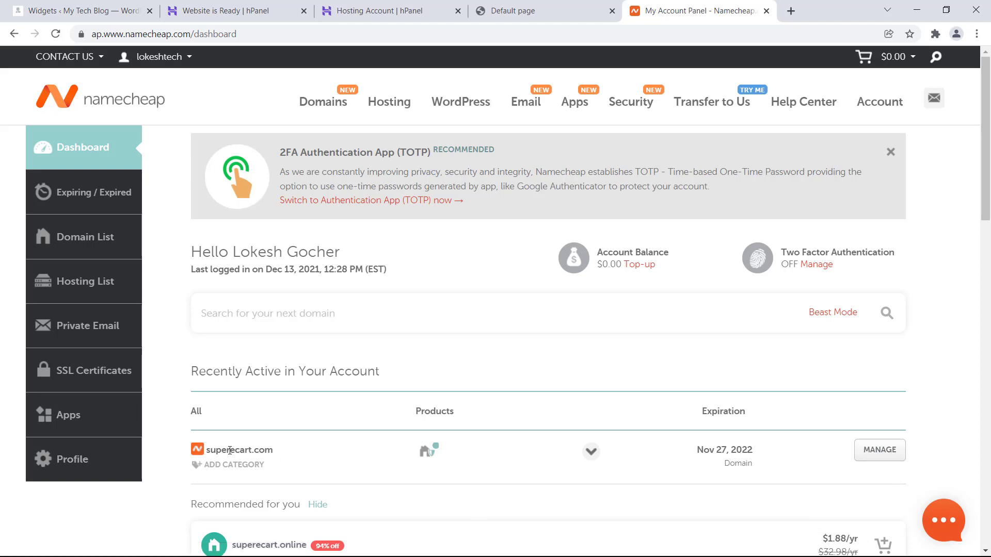
# - Switch superecart.com's nameserver setting in Namecheap to Custom DNS
pyautogui.click(875, 458)
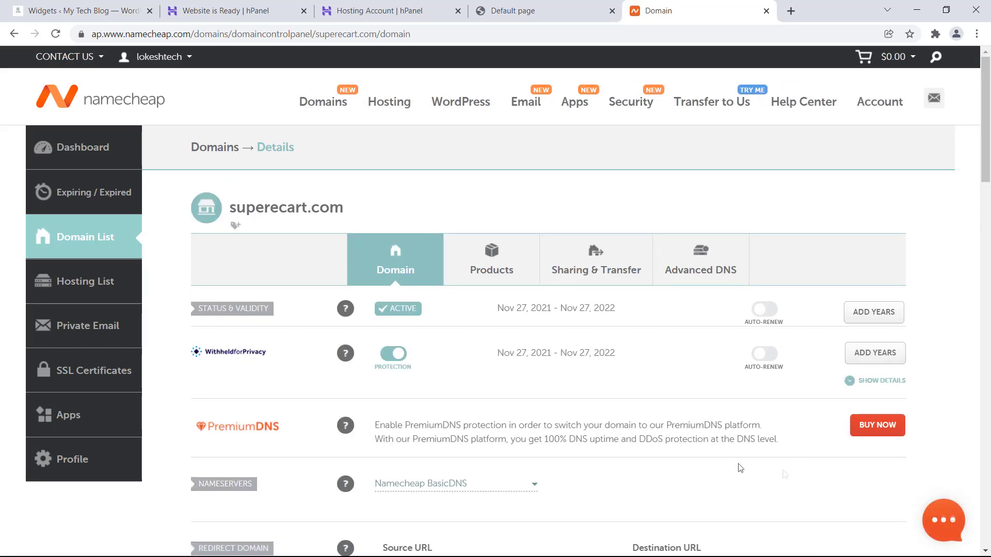
pyautogui.scroll(-1, 740, 468)
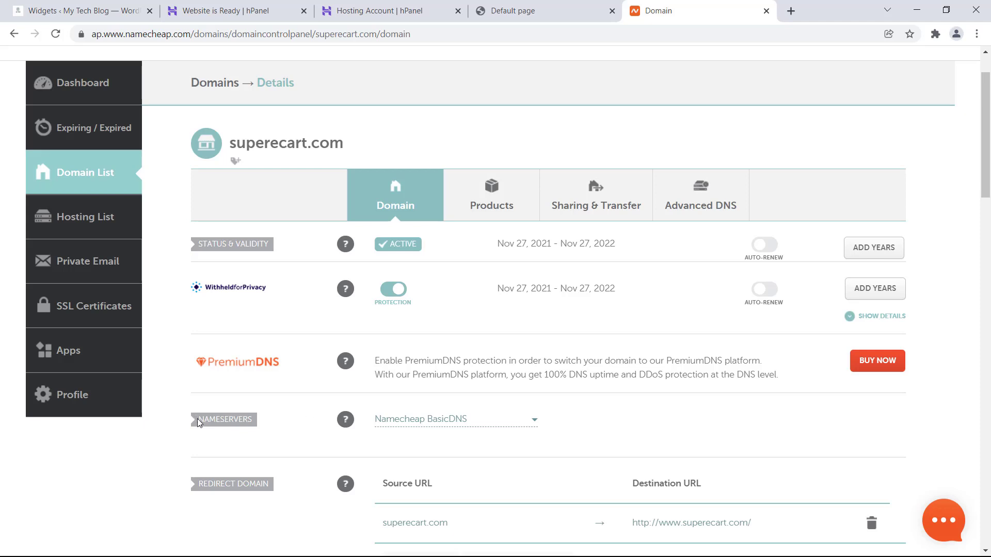
pyautogui.moveTo(198, 422); pyautogui.dragTo(251, 419)
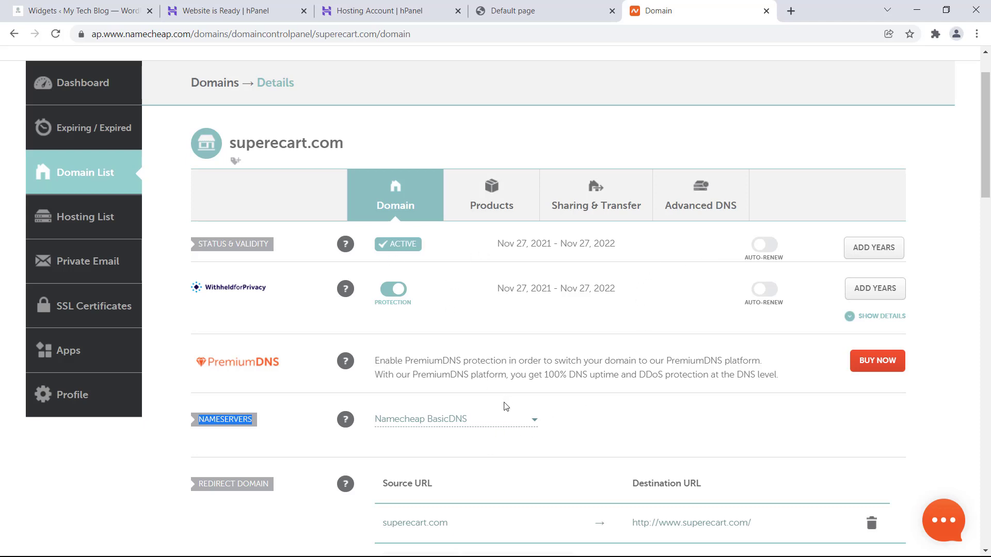
pyautogui.click(533, 419)
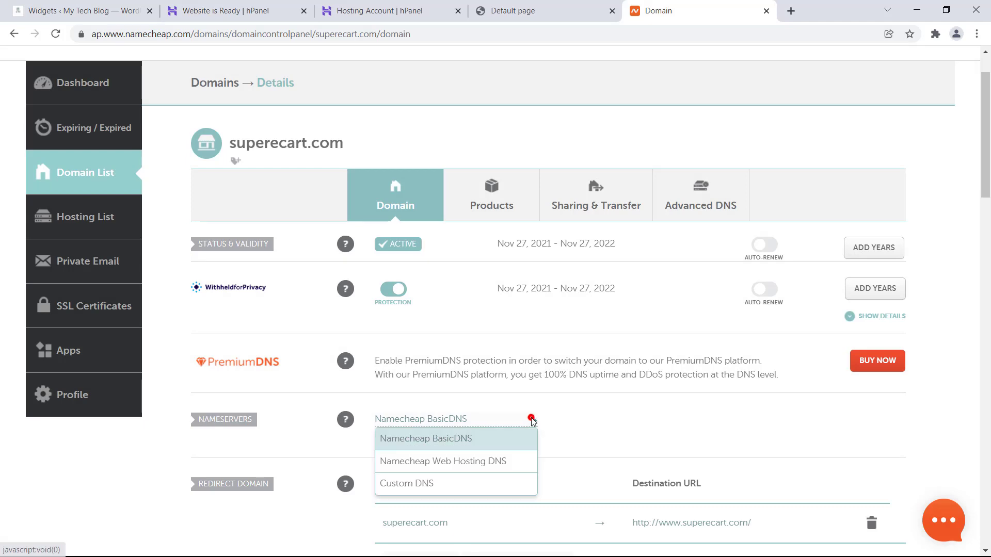
pyautogui.click(421, 485)
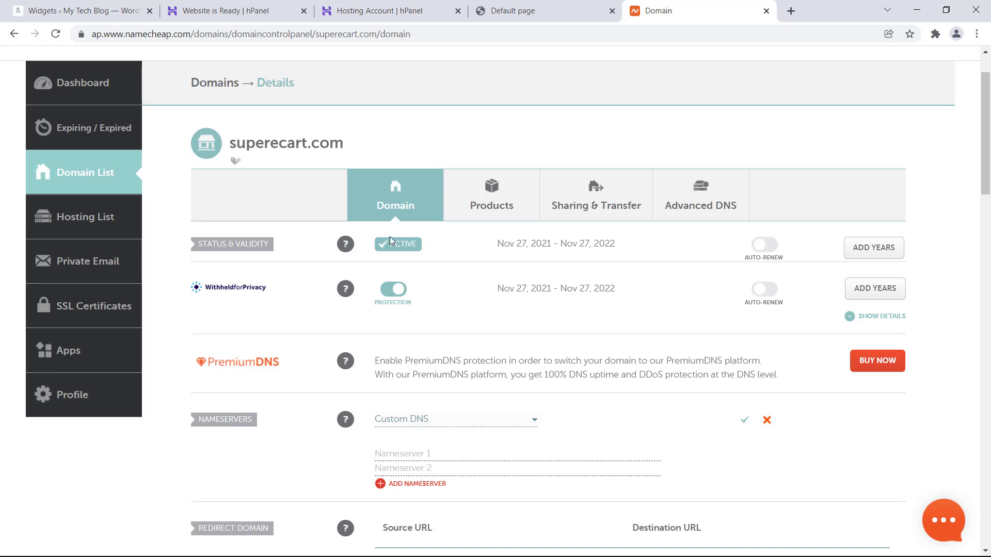
# - Copy ns1.dns-parking.com from hPanel into Nameserver 1
pyautogui.click(393, 11)
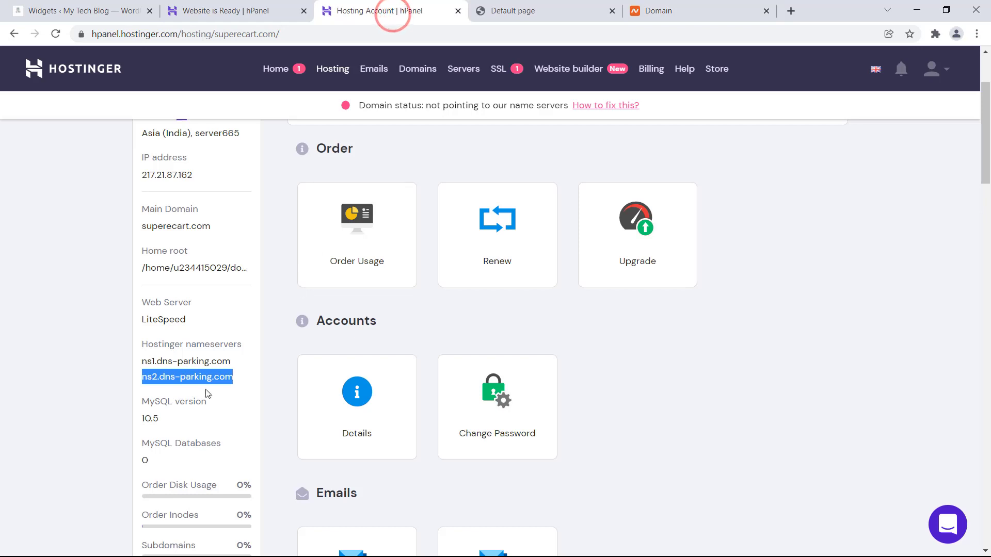
pyautogui.tripleClick(177, 363)
pyautogui.rightClick(179, 365)
pyautogui.click(202, 375)
pyautogui.click(666, 11)
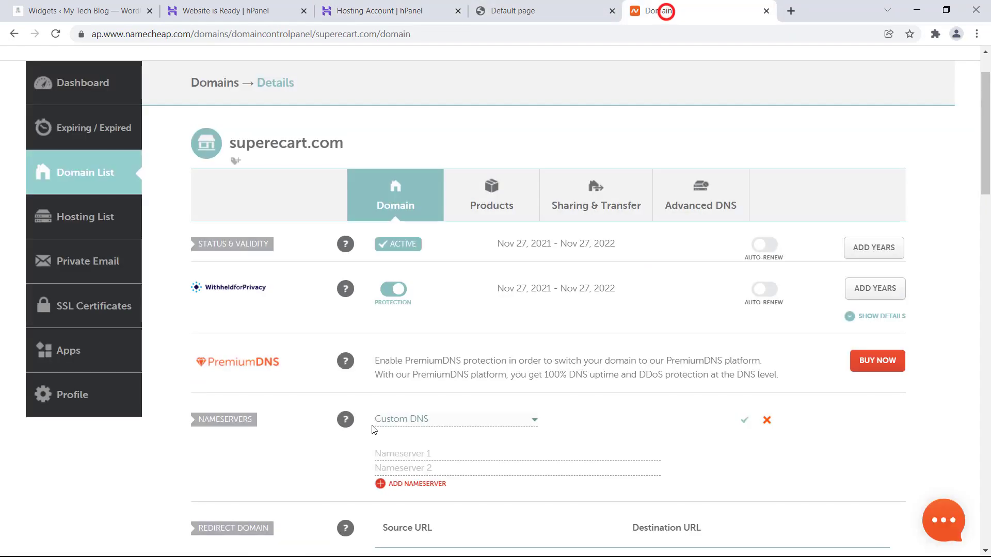
pyautogui.rightClick(385, 453)
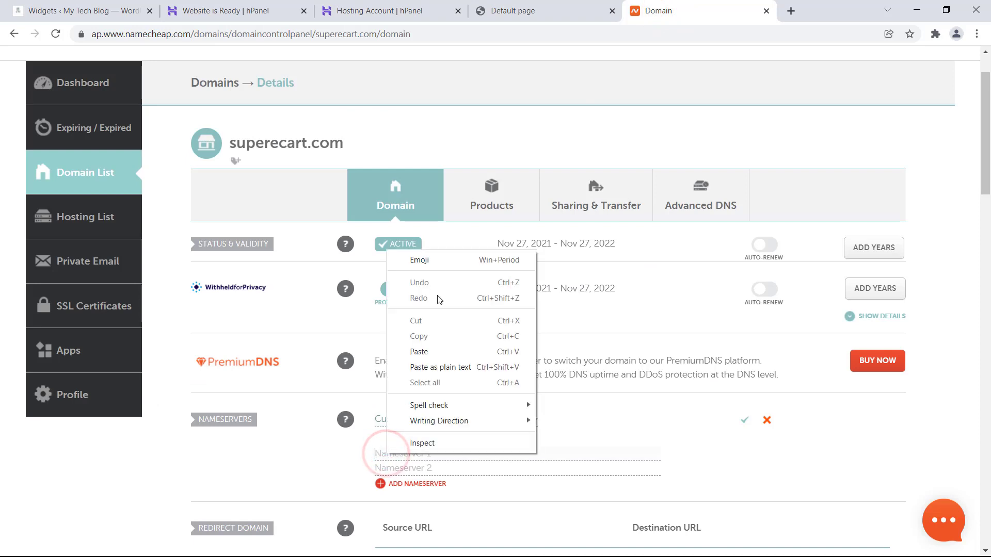
pyautogui.click(421, 351)
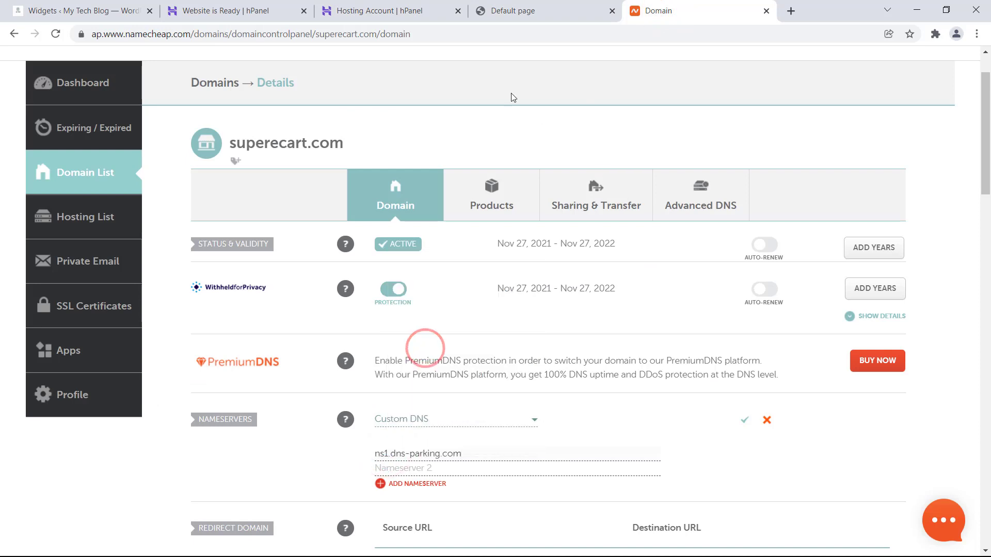
# - Paste ns2.dns-parking.com into Nameserver 2 and save the custom nameservers
pyautogui.click(356, 10)
pyautogui.moveTo(212, 377); pyautogui.dragTo(182, 375)
pyautogui.tripleClick(181, 376)
pyautogui.rightClick(181, 377)
pyautogui.click(187, 387)
pyautogui.click(661, 10)
pyautogui.click(434, 470)
pyautogui.rightClick(434, 470)
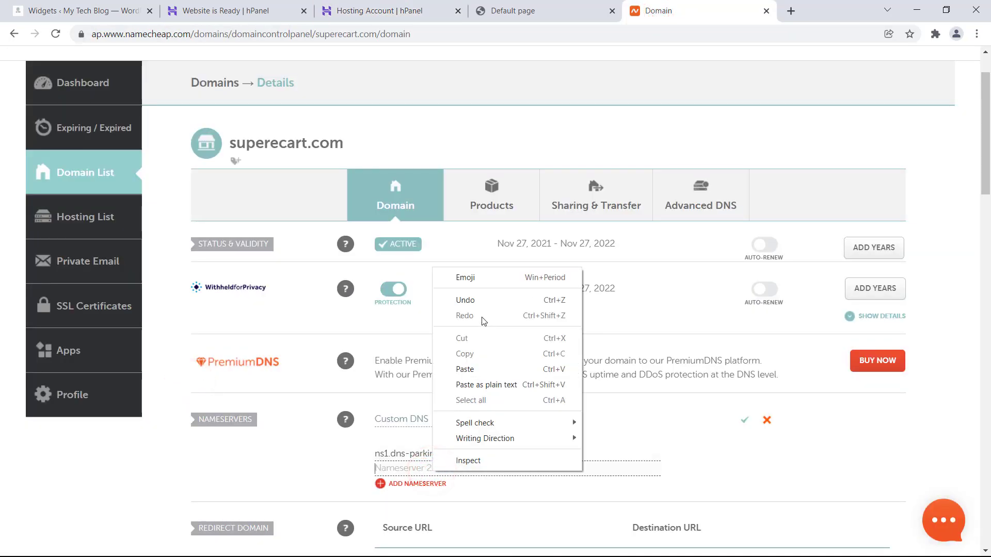
pyautogui.click(471, 369)
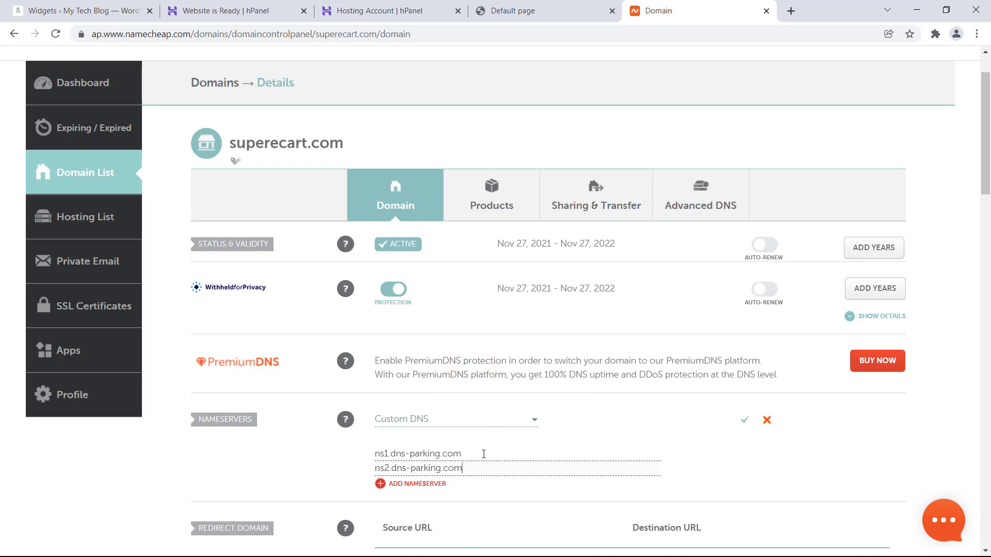
pyautogui.click(744, 421)
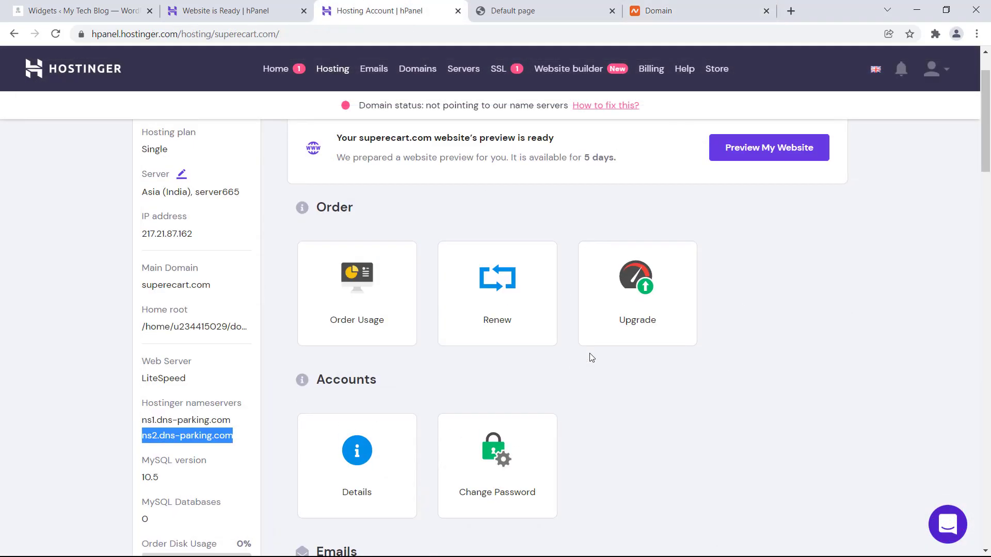
# - From Hosting, manage superecart.com and use Preview My Website to open it in a new tab
pyautogui.scroll(1, 591, 358)
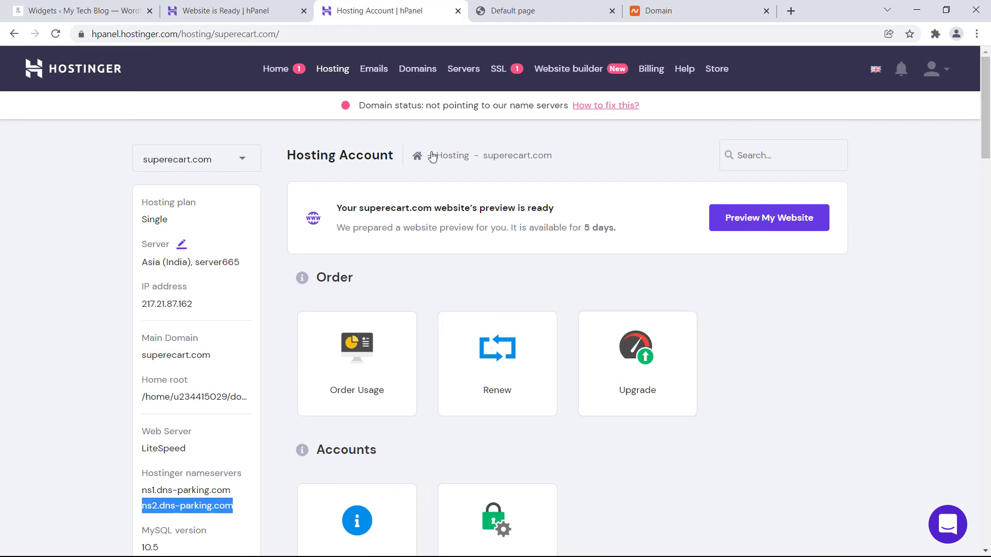
pyautogui.click(322, 70)
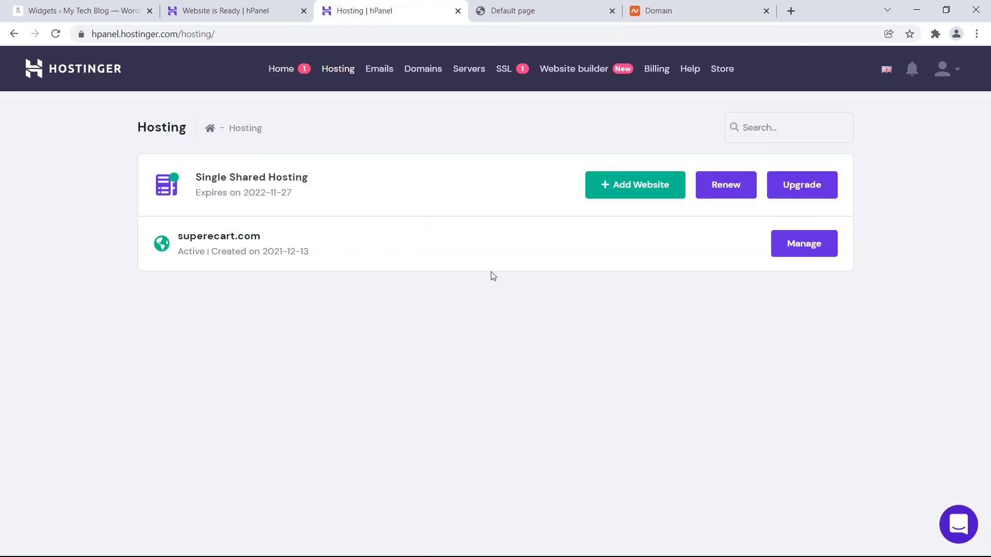
pyautogui.click(799, 248)
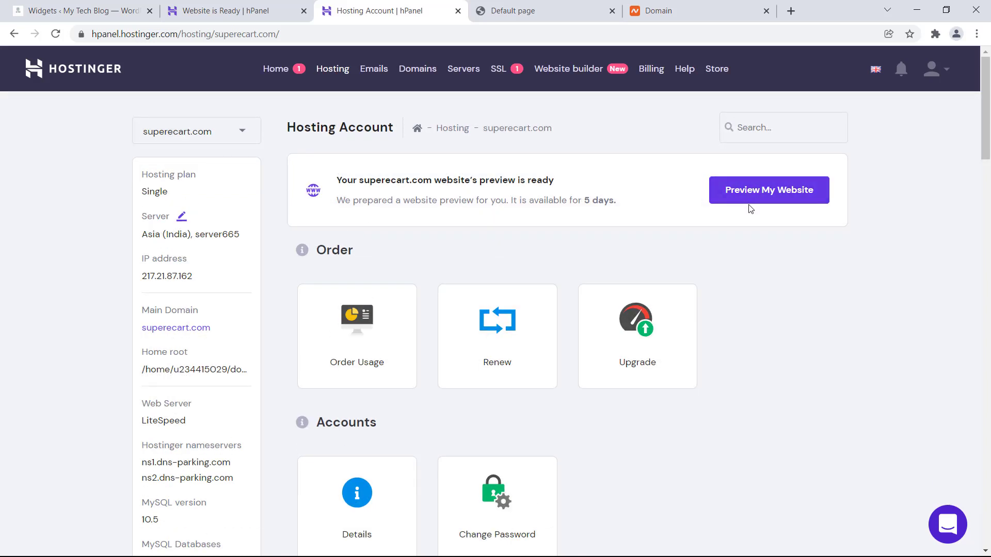
pyautogui.click(751, 202)
# - Close the extra 'Default page' tab to return to the hPanel home
pyautogui.moveTo(622, 223); pyautogui.dragTo(434, 150)
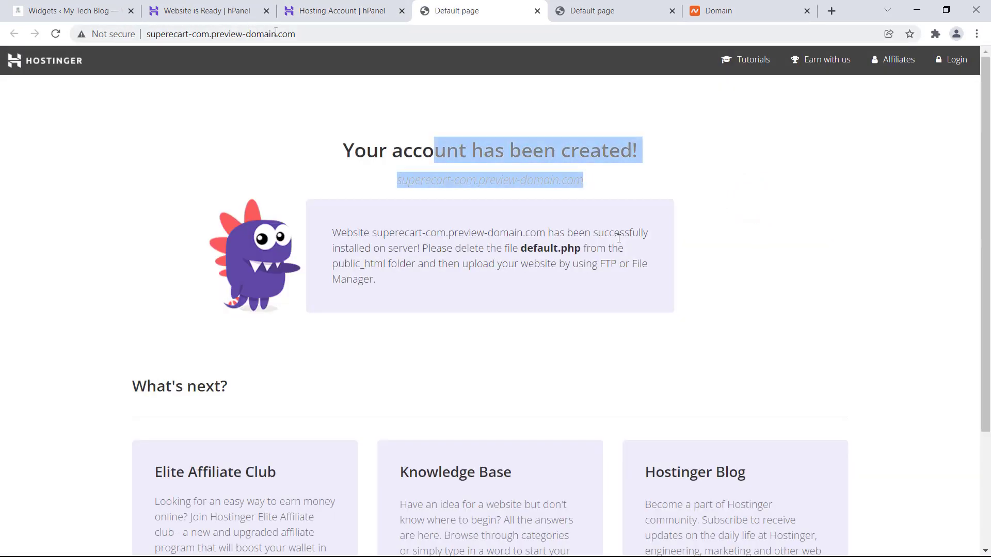
pyautogui.click(537, 11)
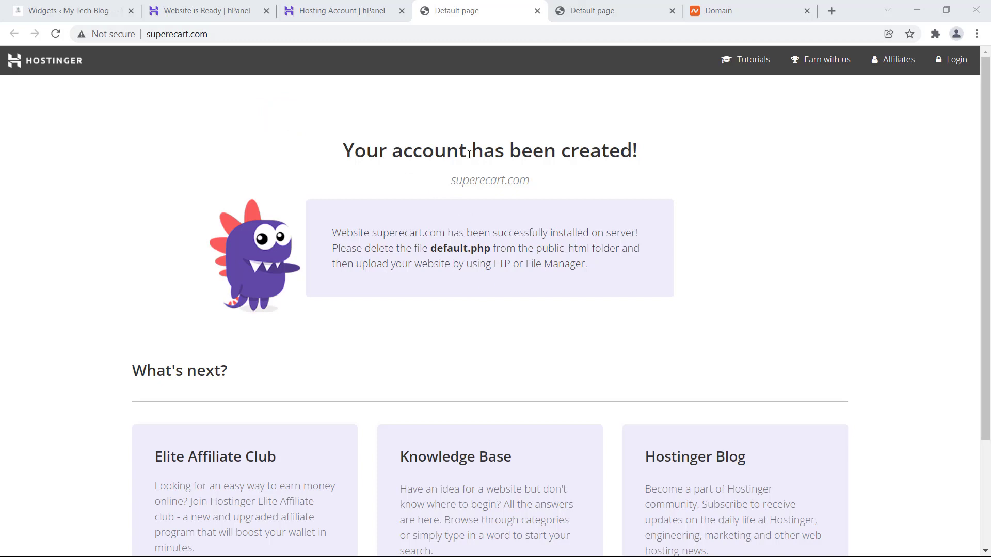
pyautogui.scroll(-3, 526, 281)
pyautogui.scroll(3, 528, 282)
pyautogui.click(537, 10)
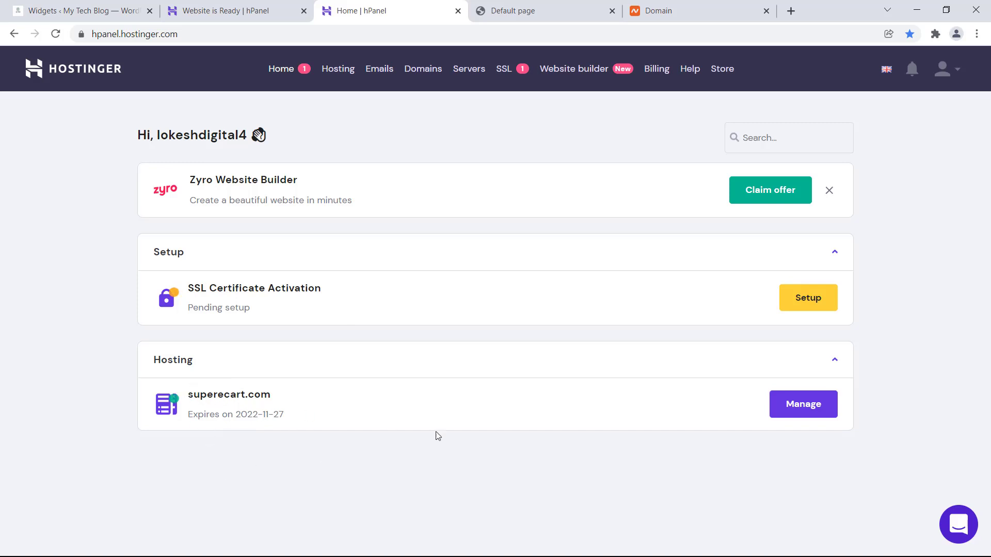
# - Open the superecart.com hosting account and launch its Auto Installer from the Website section
pyautogui.click(796, 402)
pyautogui.scroll(-5, 593, 416)
pyautogui.scroll(5, 609, 415)
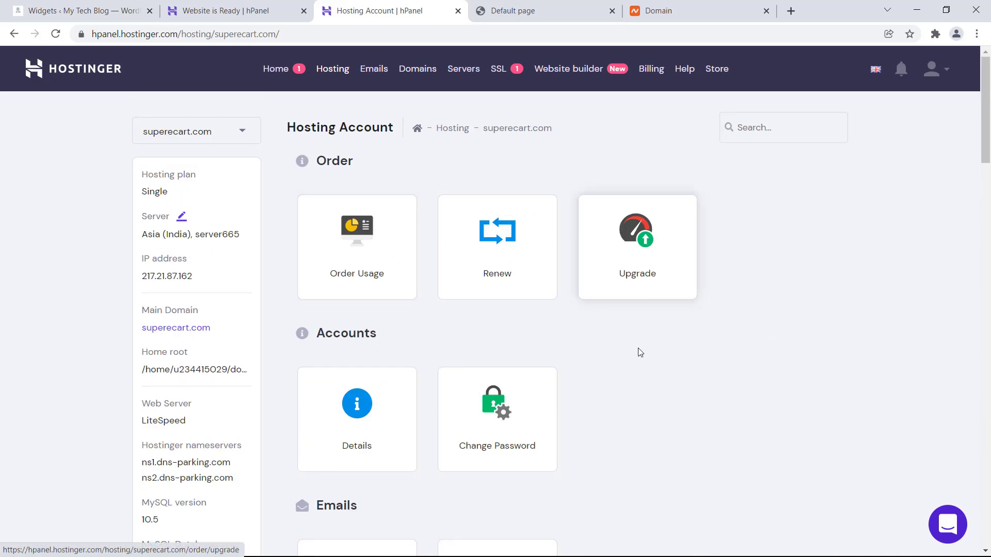
pyautogui.scroll(-4, 620, 378)
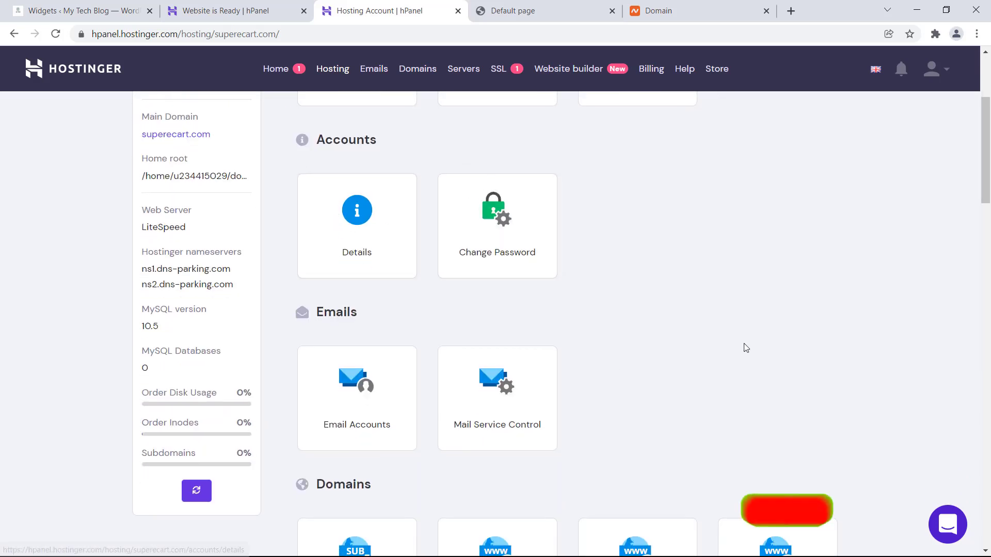
pyautogui.scroll(-3, 744, 343)
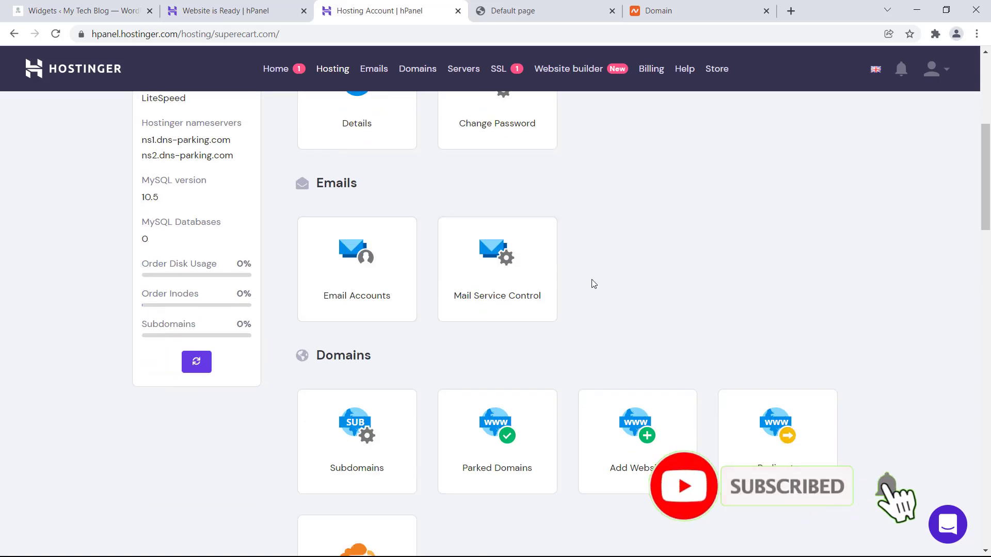
pyautogui.scroll(-3, 592, 283)
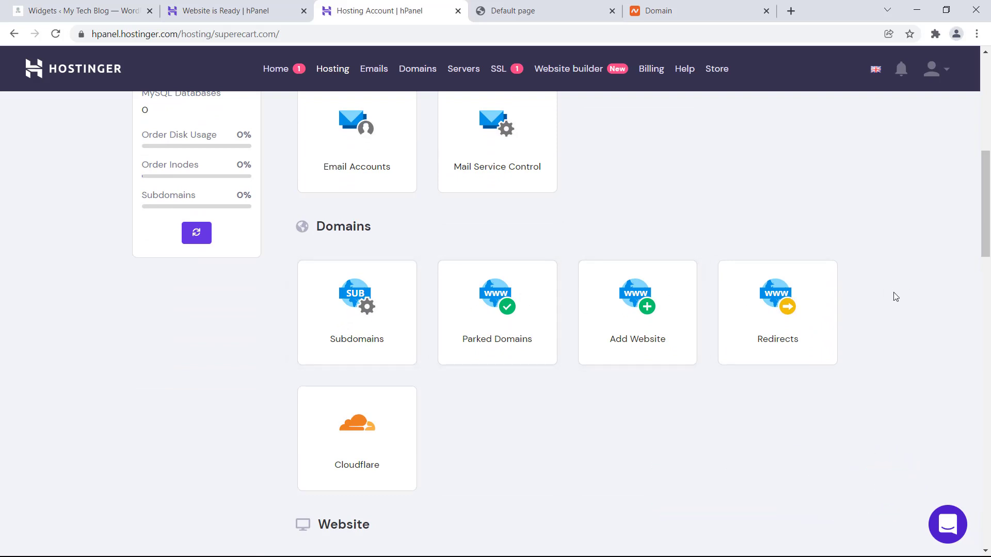
pyautogui.scroll(-7, 893, 292)
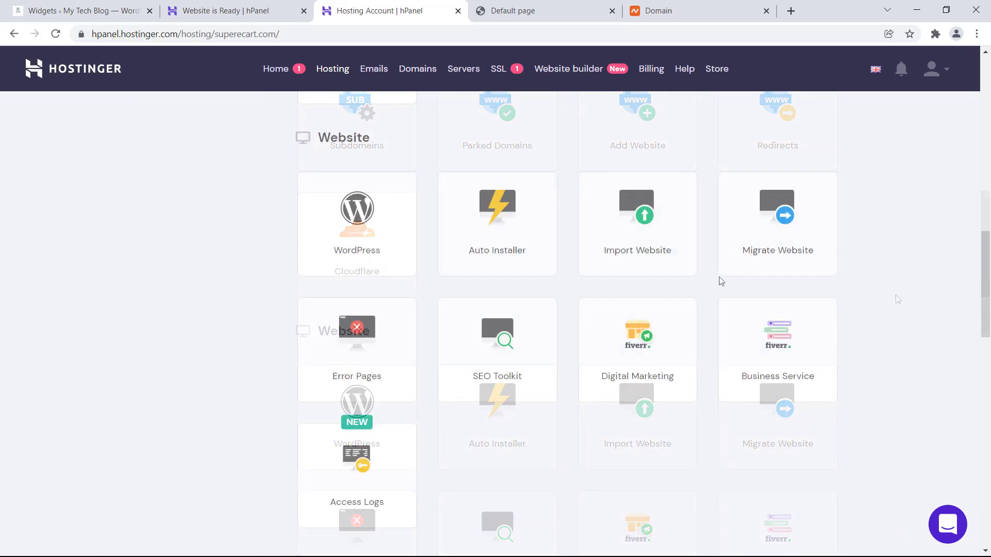
pyautogui.scroll(5, 859, 332)
pyautogui.scroll(-4, 859, 332)
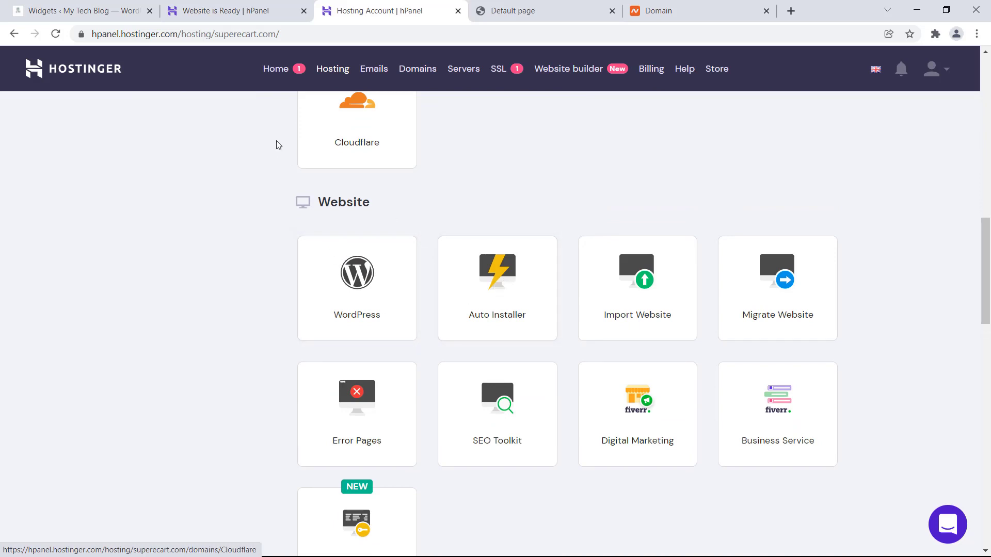
pyautogui.click(282, 116)
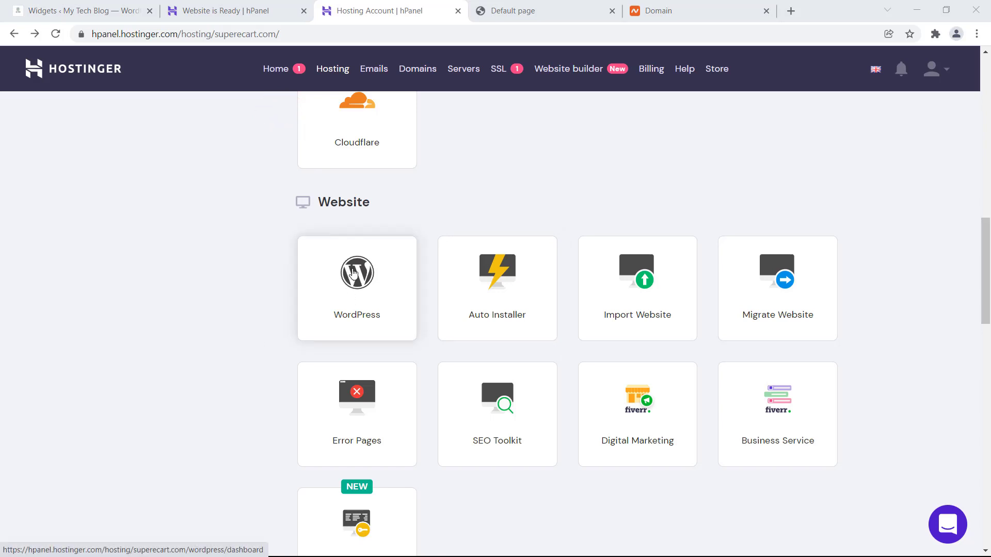
pyautogui.click(500, 279)
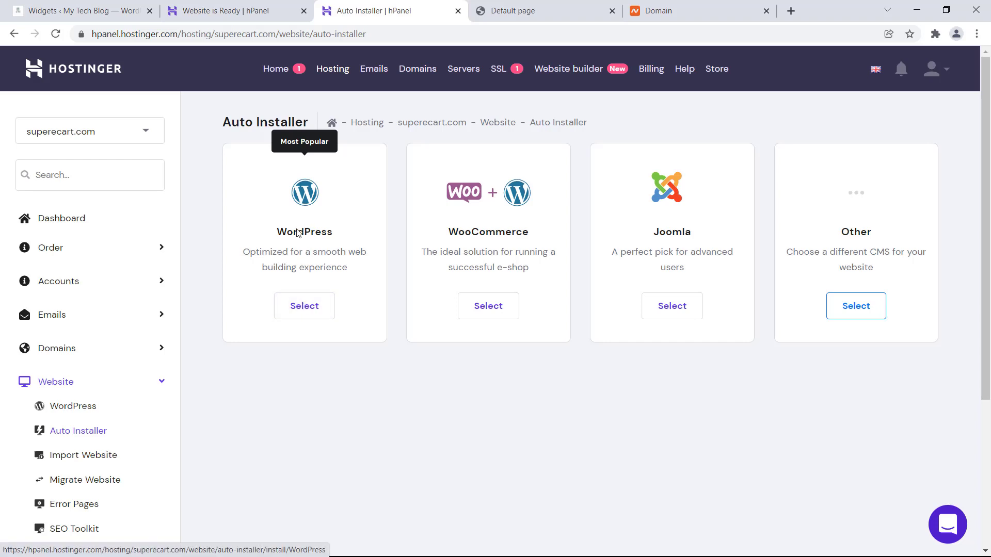
# - Choose WordPress and fill in the administrator username and password
pyautogui.click(304, 308)
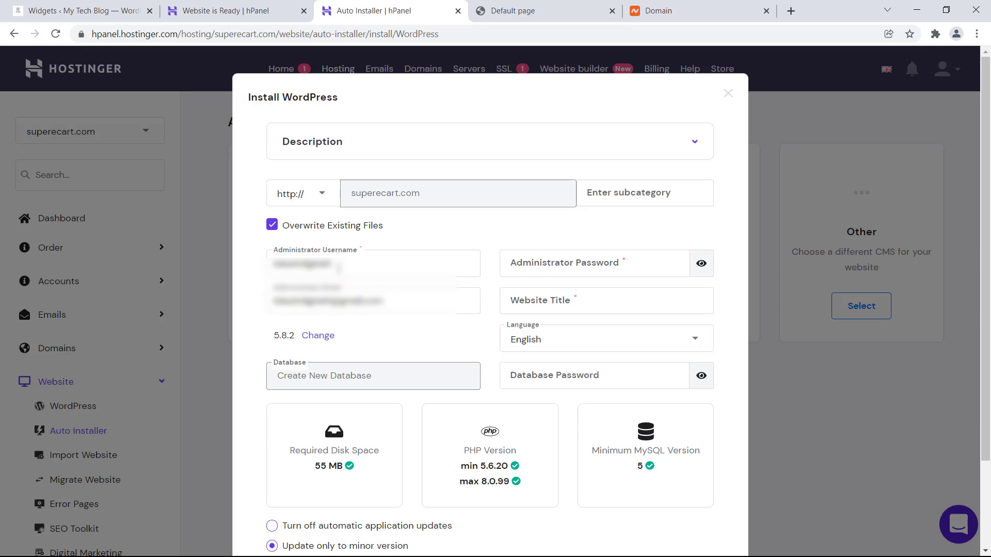
pyautogui.doubleClick(339, 267)
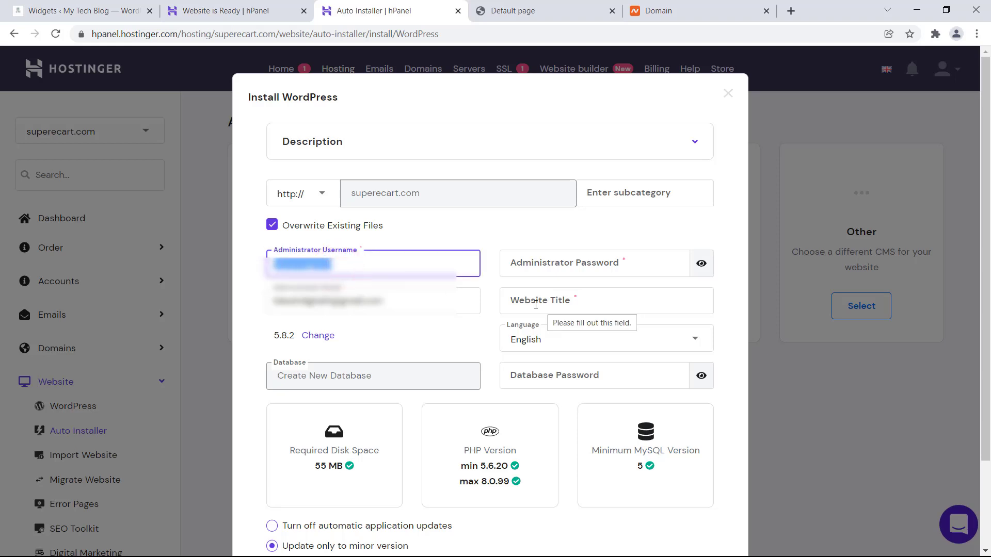
pyautogui.write('admin')
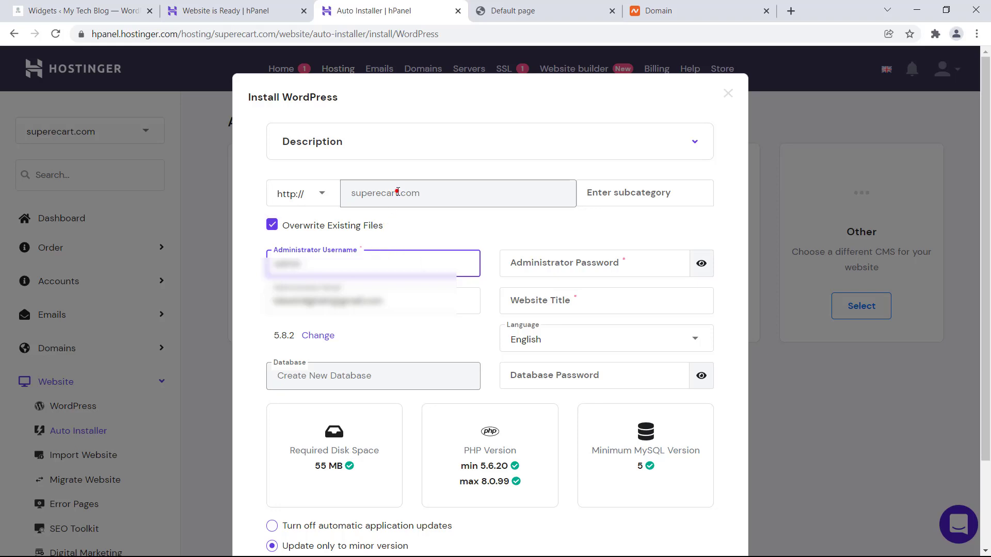
pyautogui.moveTo(396, 193); pyautogui.dragTo(341, 195)
pyautogui.doubleClick(370, 192)
pyautogui.hotkey('ctrl', 'c')
pyautogui.doubleClick(308, 264)
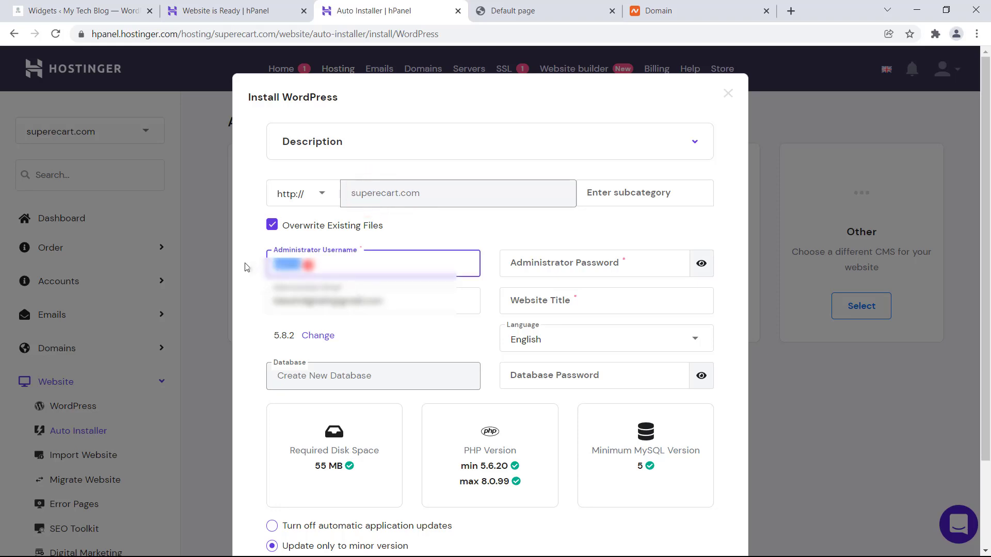
pyautogui.hotkey('ctrl', 'v')
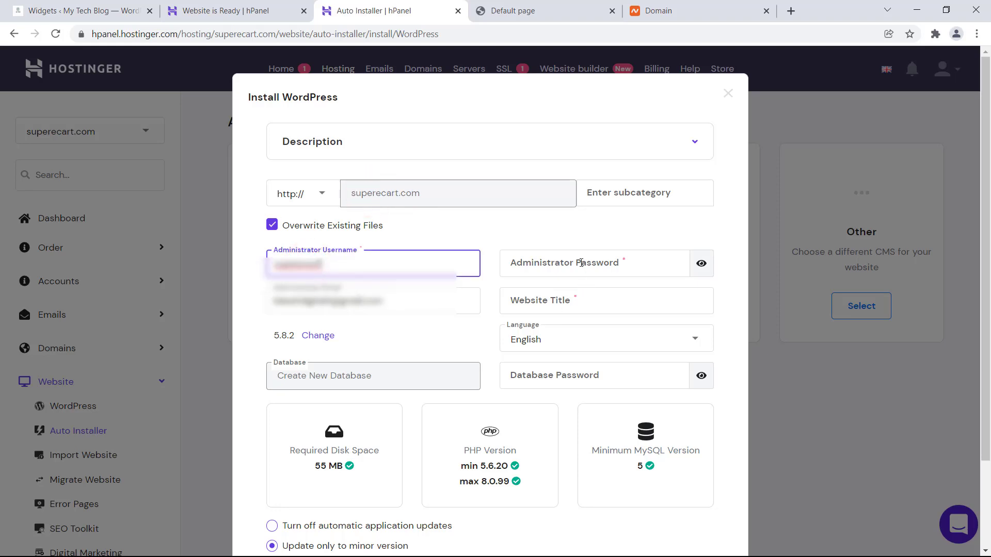
pyautogui.click(580, 263)
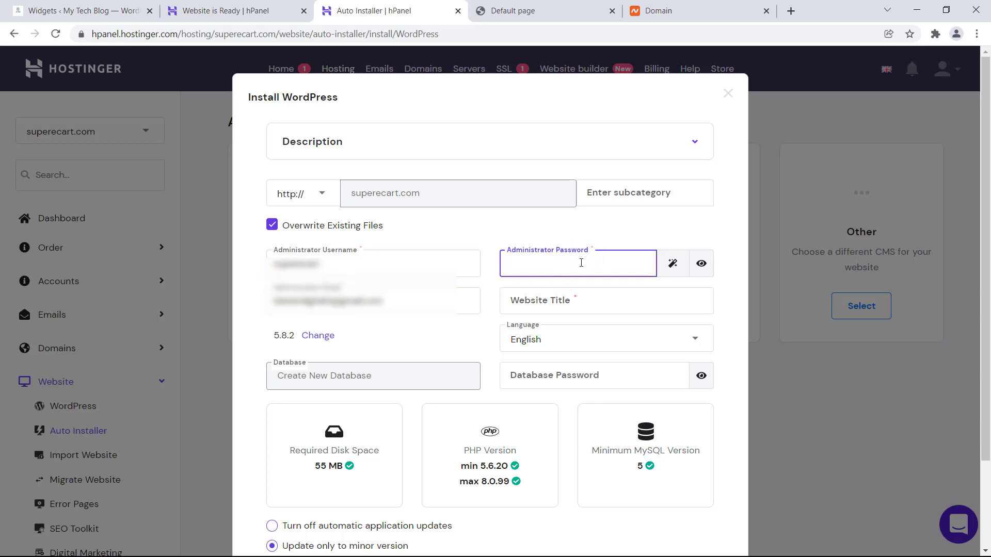
pyautogui.hotkey('ctrl', 'v')
# - Review the administrator email and enter the website title 'My Tech Blog'
pyautogui.click(310, 301)
pyautogui.doubleClick(310, 301)
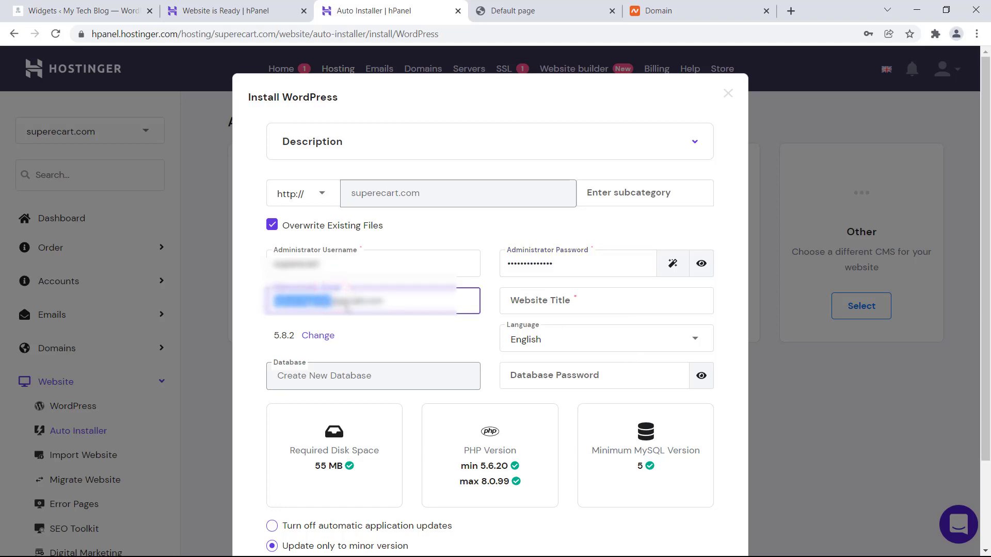
pyautogui.click(332, 301)
pyautogui.moveTo(332, 301); pyautogui.dragTo(273, 301)
pyautogui.click(287, 114)
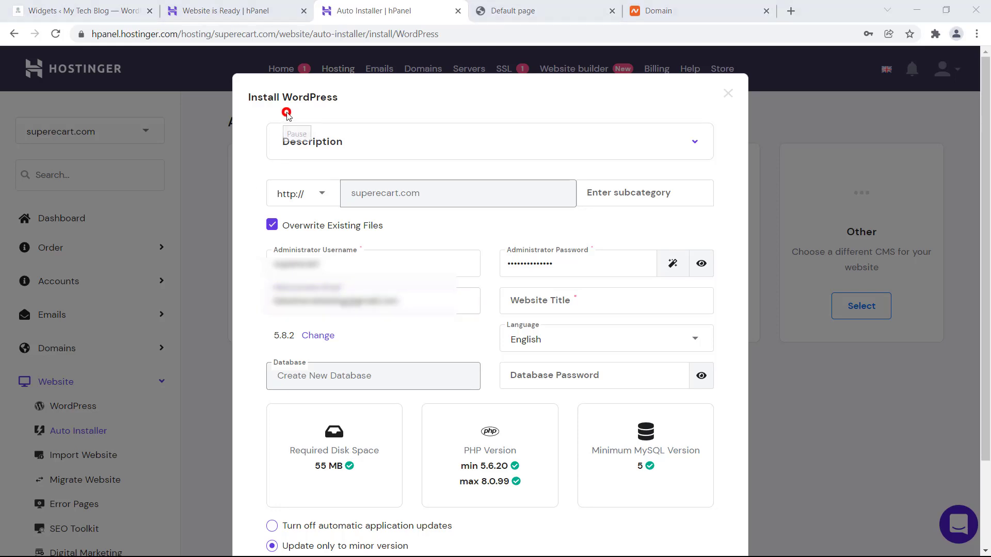
pyautogui.click(582, 299)
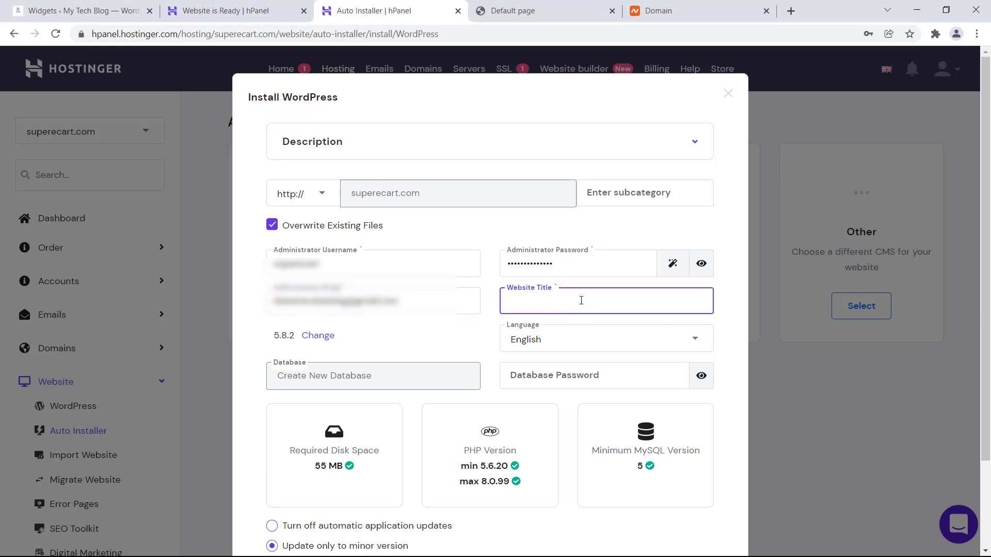
pyautogui.write('My Tech Blog')
# - Select 'Turn off automatic application updates' and start the WordPress installation
pyautogui.scroll(-2, 721, 391)
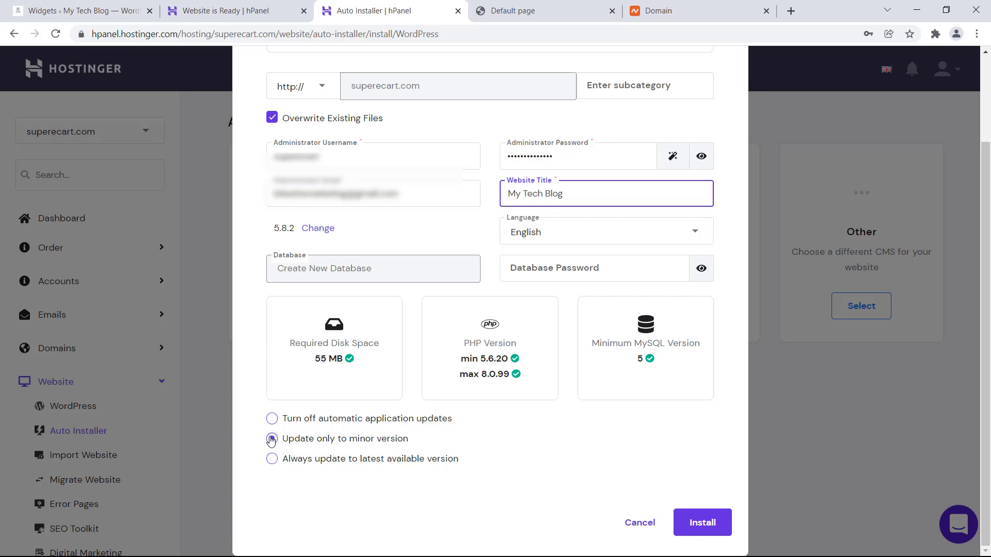
pyautogui.click(271, 459)
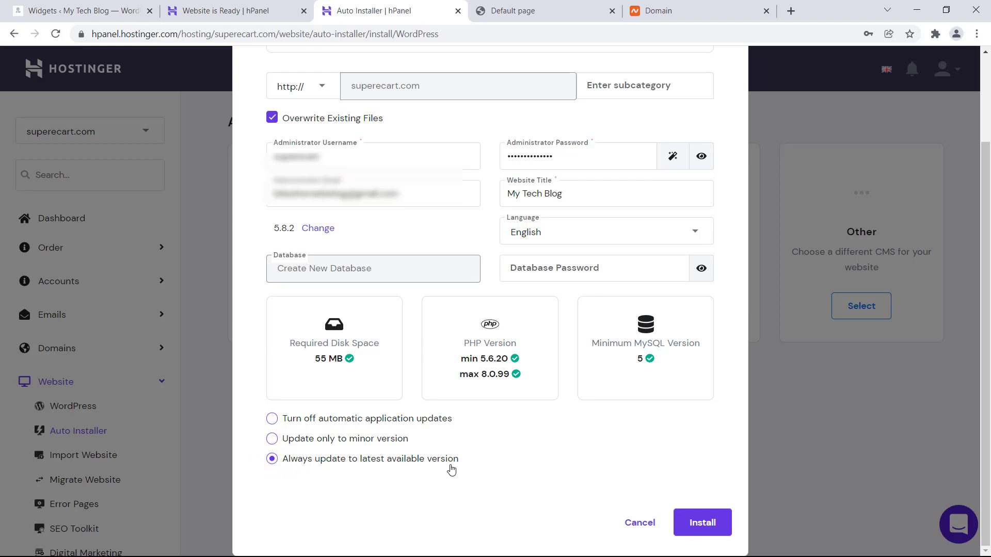
pyautogui.click(272, 419)
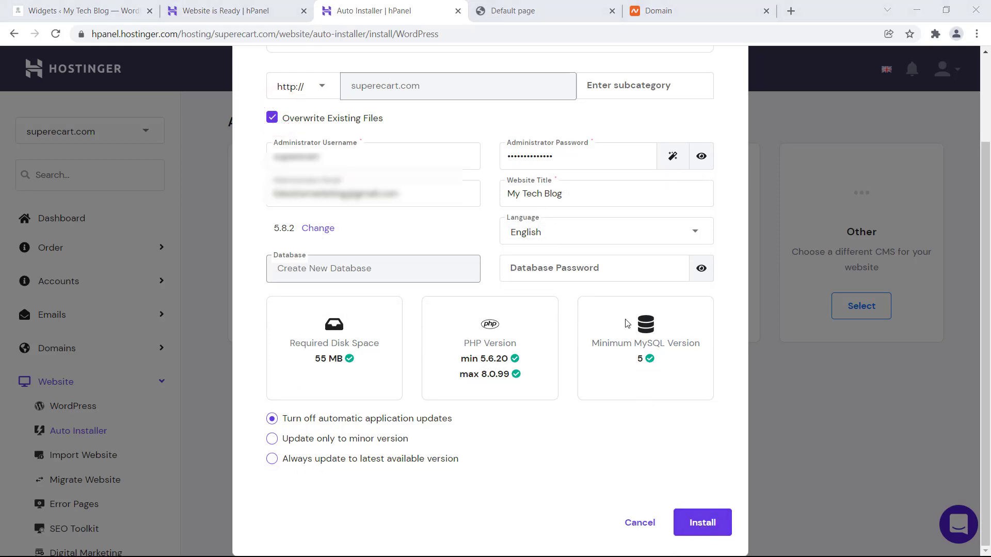
pyautogui.click(721, 535)
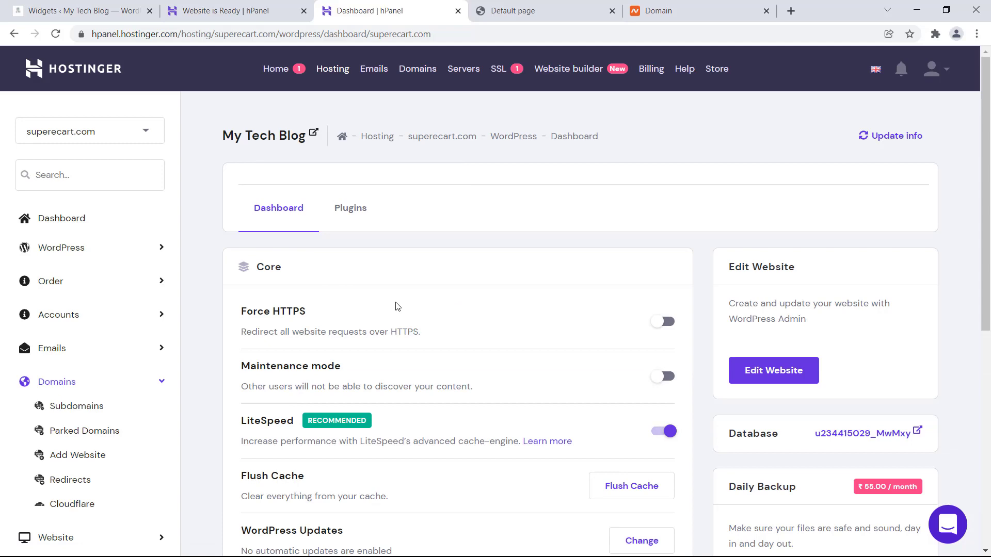
# - Open the My Tech Blog dashboard and confirm automatic WordPress updates remain disabled
pyautogui.click(278, 109)
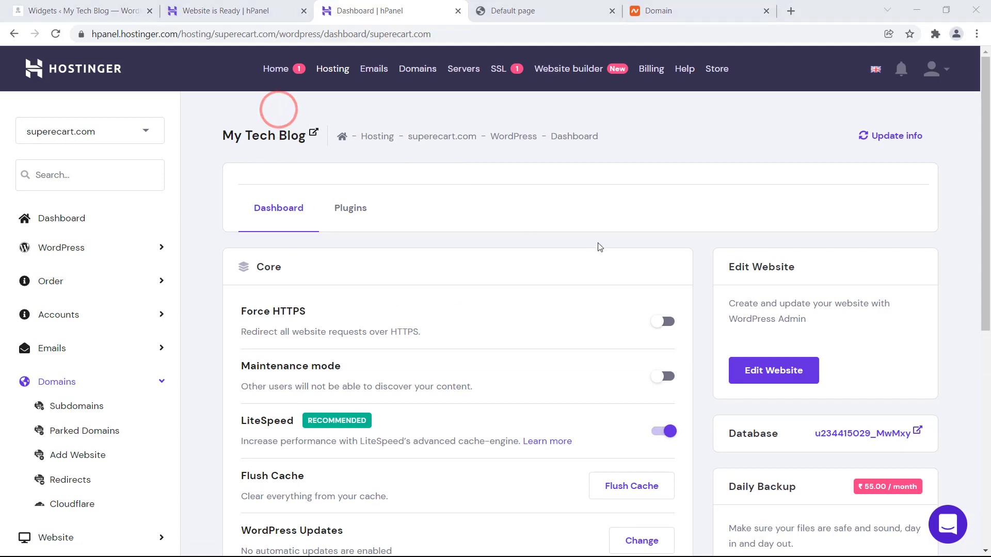
pyautogui.scroll(-6, 600, 247)
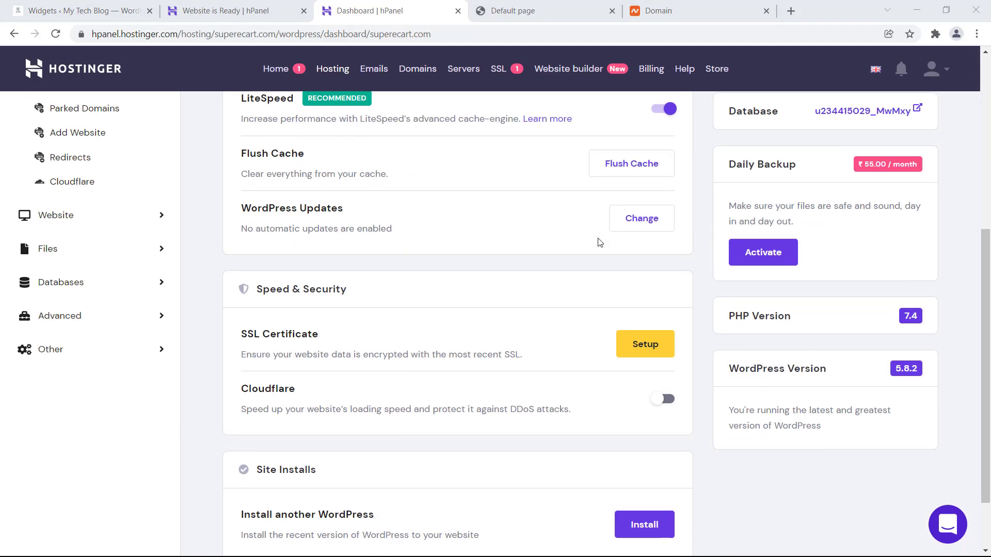
pyautogui.scroll(6, 600, 243)
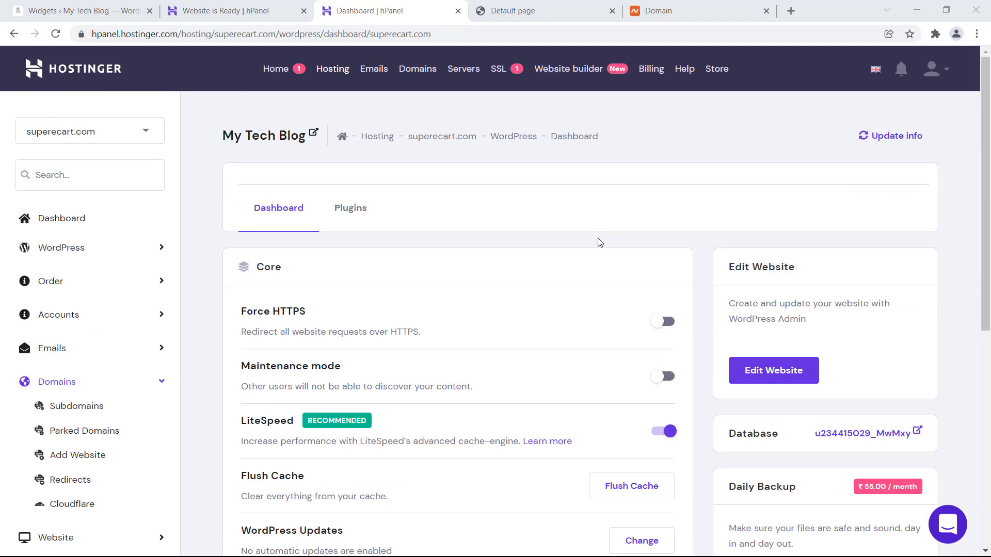
pyautogui.scroll(-5, 599, 243)
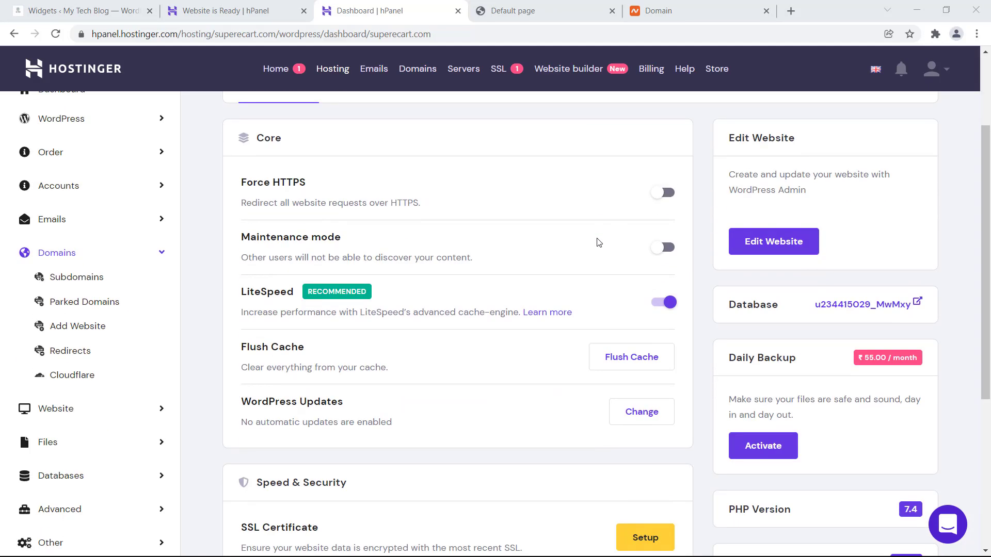
pyautogui.moveTo(239, 294); pyautogui.dragTo(392, 294)
pyautogui.click(391, 298)
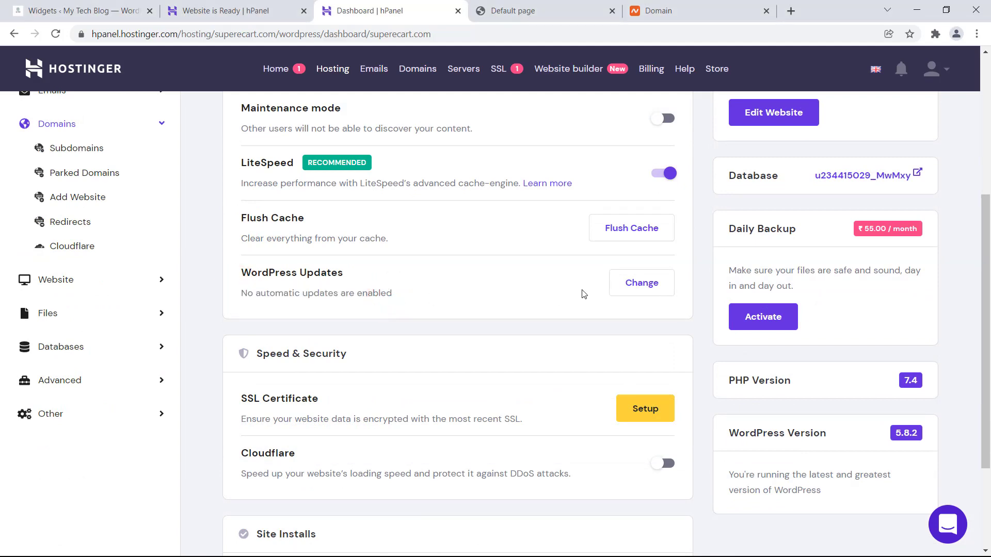
pyautogui.click(639, 282)
pyautogui.click(555, 329)
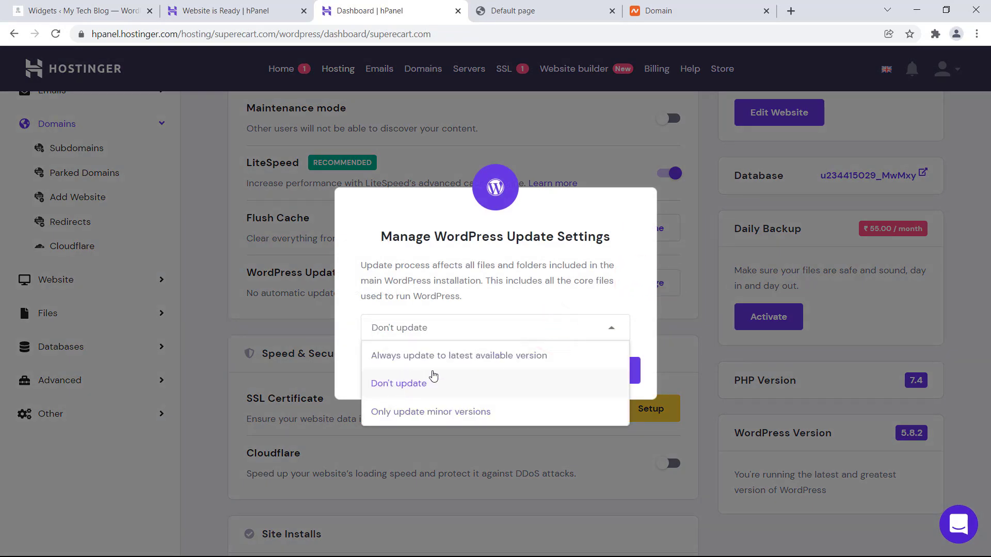
pyautogui.click(593, 274)
pyautogui.click(543, 368)
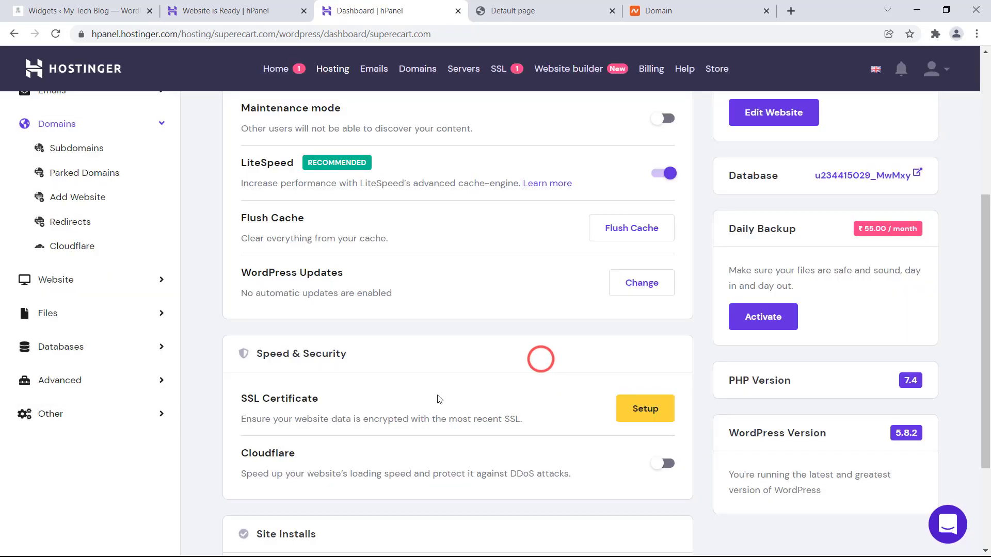
pyautogui.scroll(5, 470, 371)
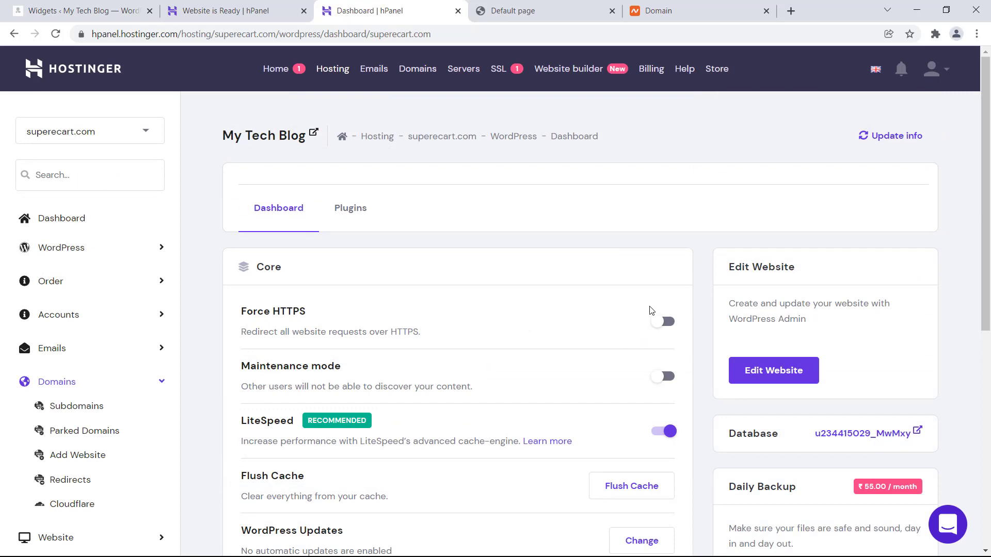
# - Open the WordPress admin, then open the live site in a new tab
pyautogui.click(775, 372)
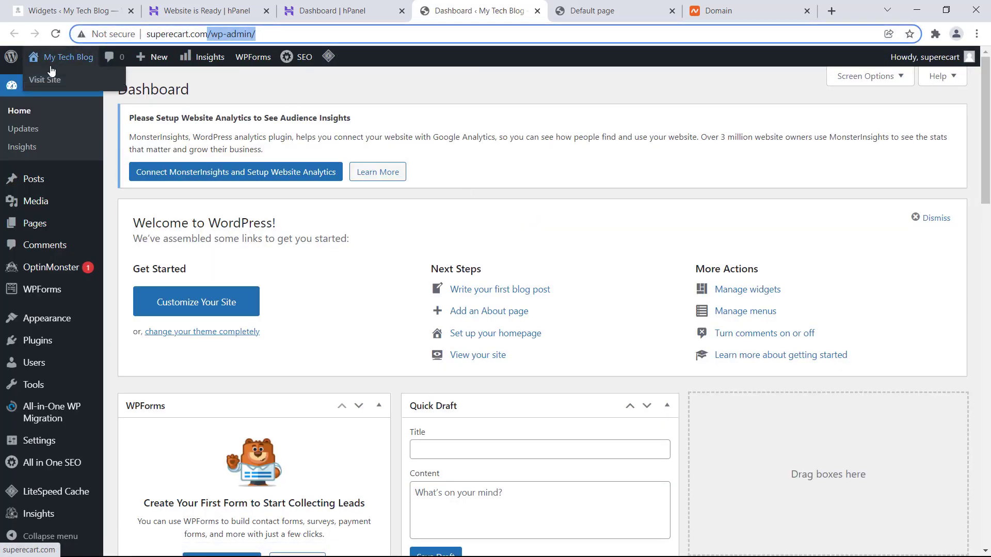
pyautogui.rightClick(50, 78)
pyautogui.click(63, 86)
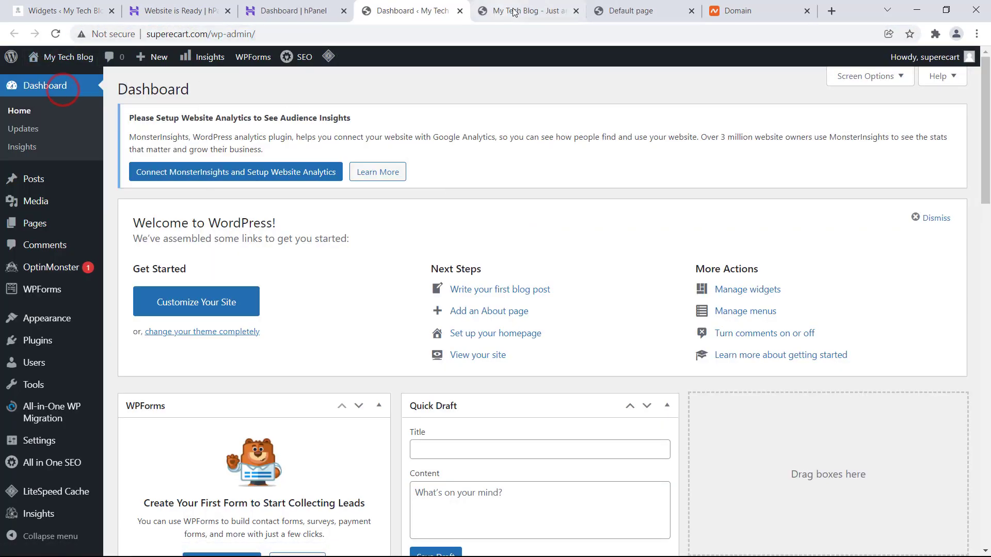
pyautogui.click(509, 12)
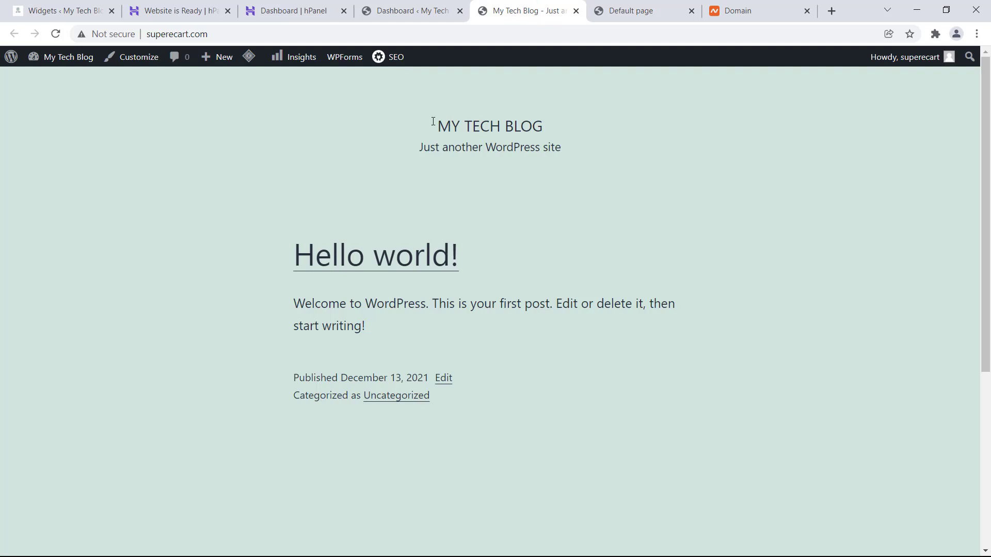
pyautogui.moveTo(430, 124); pyautogui.dragTo(617, 394)
pyautogui.click(609, 394)
# - Compare the admin dashboard with the live front page and its 'Hello world!' welcome post
pyautogui.click(412, 10)
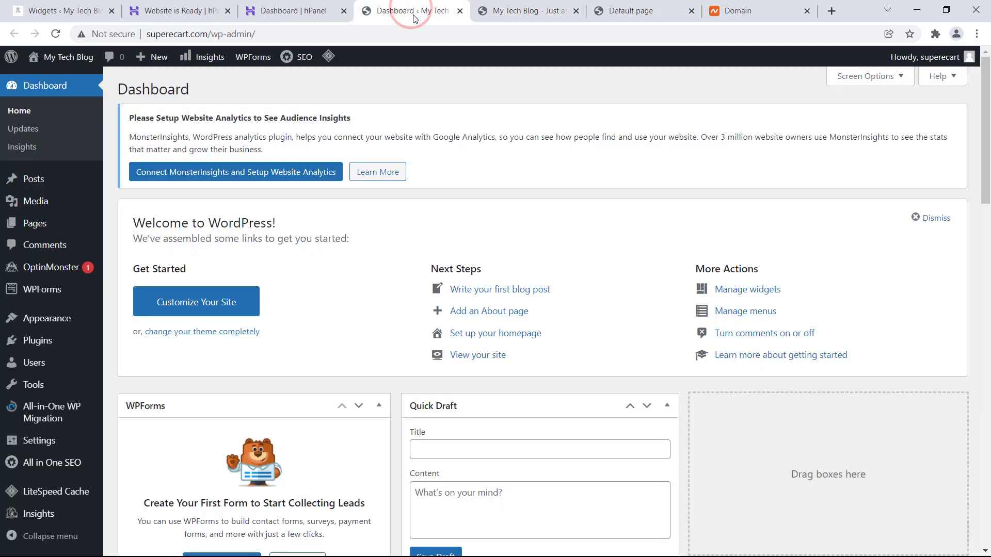
pyautogui.scroll(-4, 528, 214)
pyautogui.scroll(4, 528, 214)
pyautogui.click(529, 14)
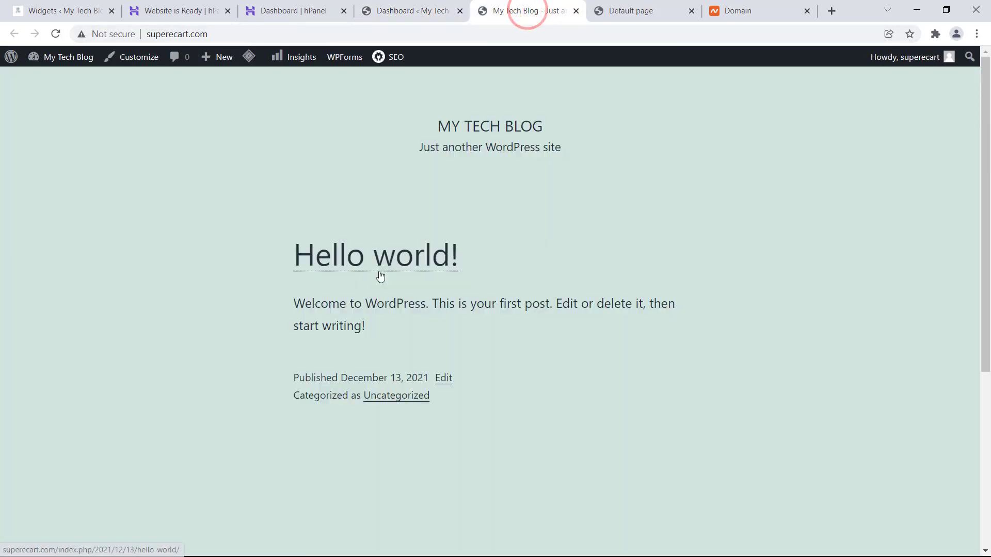
pyautogui.click(403, 13)
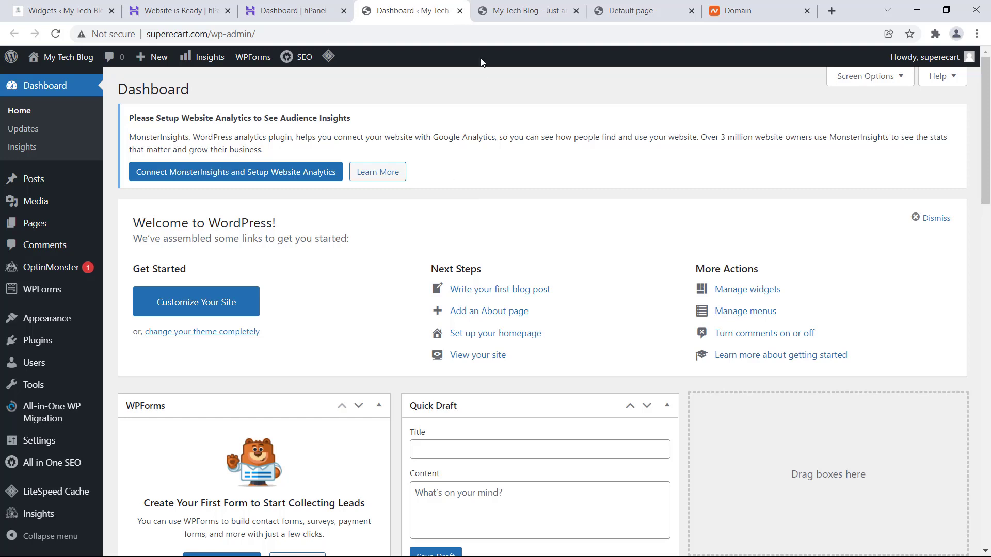
pyautogui.click(498, 11)
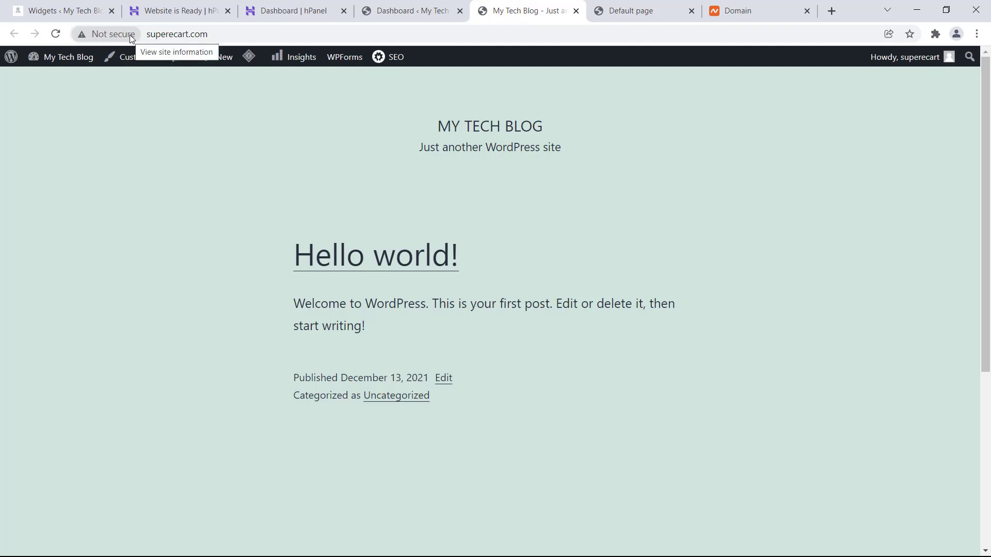
pyautogui.moveTo(293, 305); pyautogui.dragTo(375, 337)
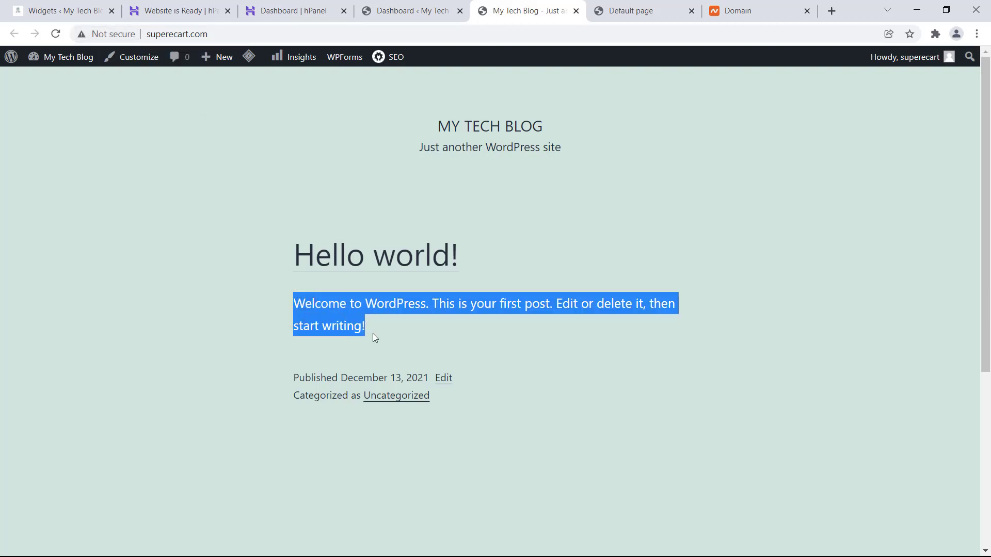
pyautogui.click(373, 334)
pyautogui.moveTo(319, 318); pyautogui.dragTo(297, 307)
pyautogui.click(316, 317)
pyautogui.doubleClick(314, 307)
pyautogui.click(314, 306)
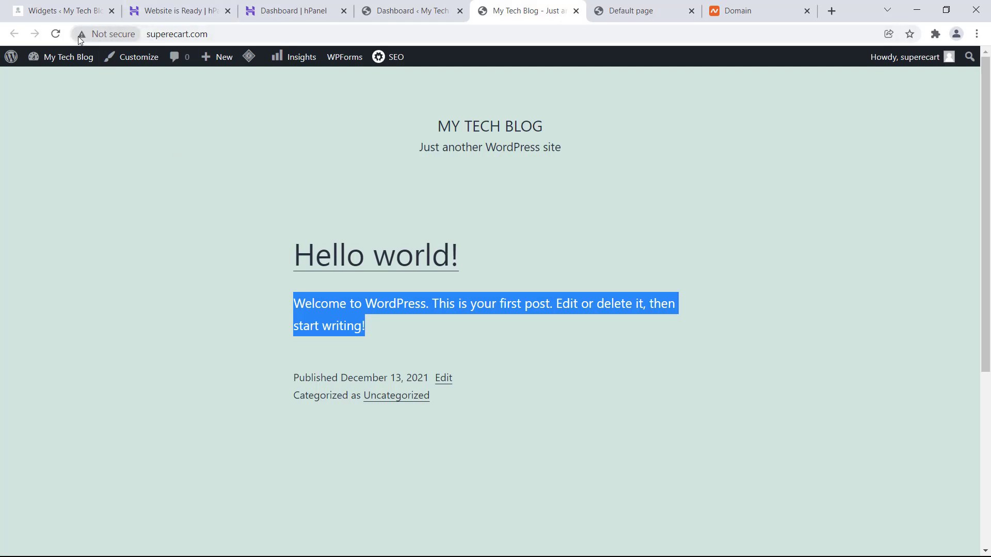
# - Back in hPanel, check the SSL page's pending SSL Certificate Activation, then return Home
pyautogui.click(393, 11)
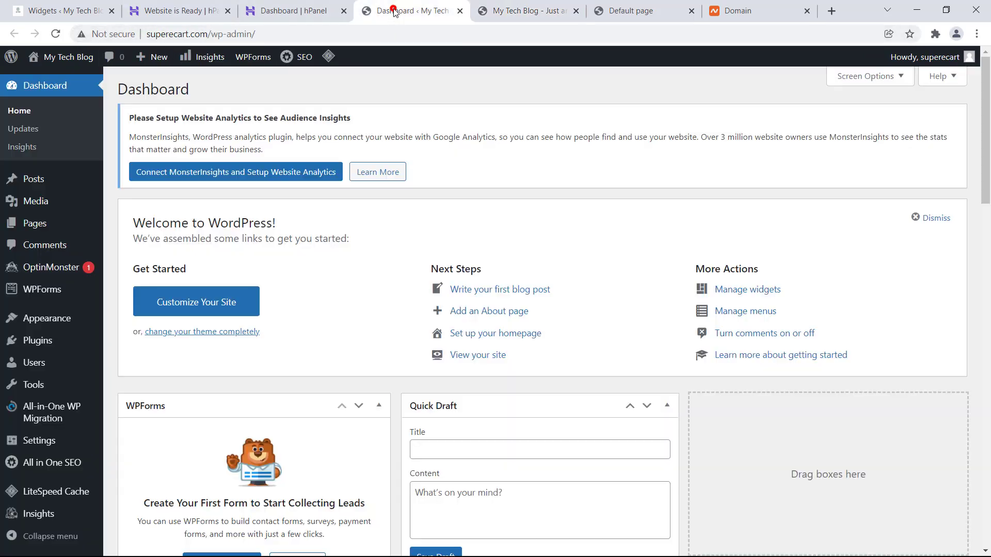
pyautogui.click(287, 10)
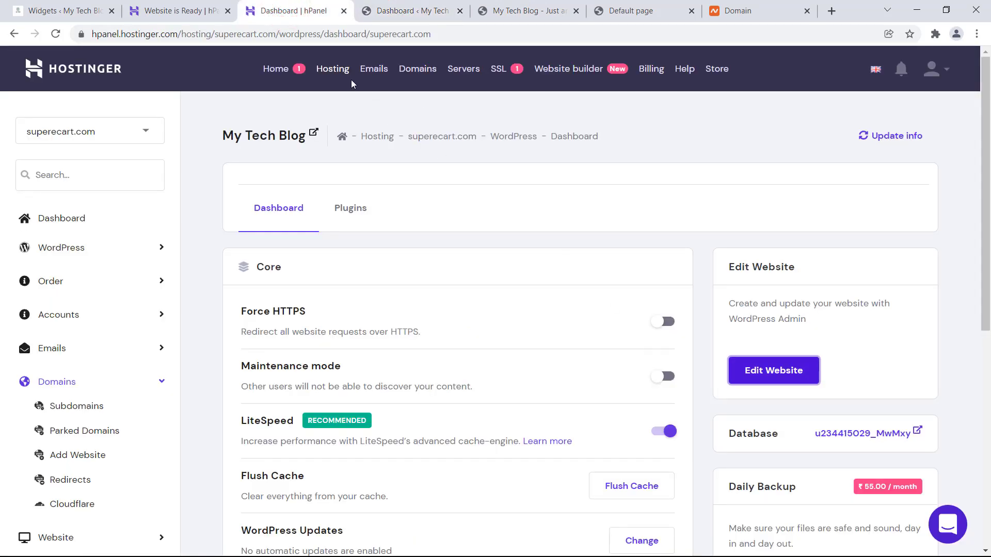
pyautogui.scroll(-5, 579, 263)
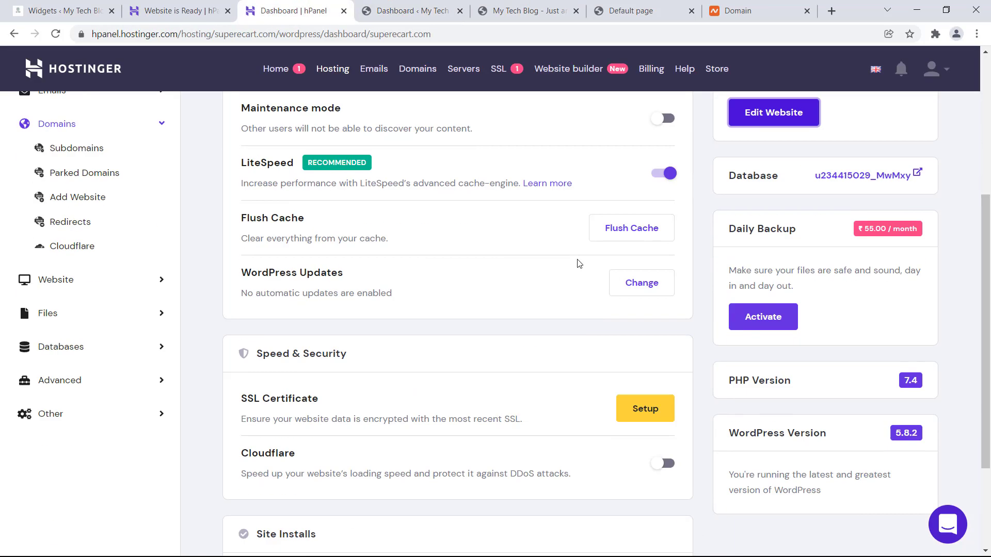
pyautogui.scroll(-1, 568, 258)
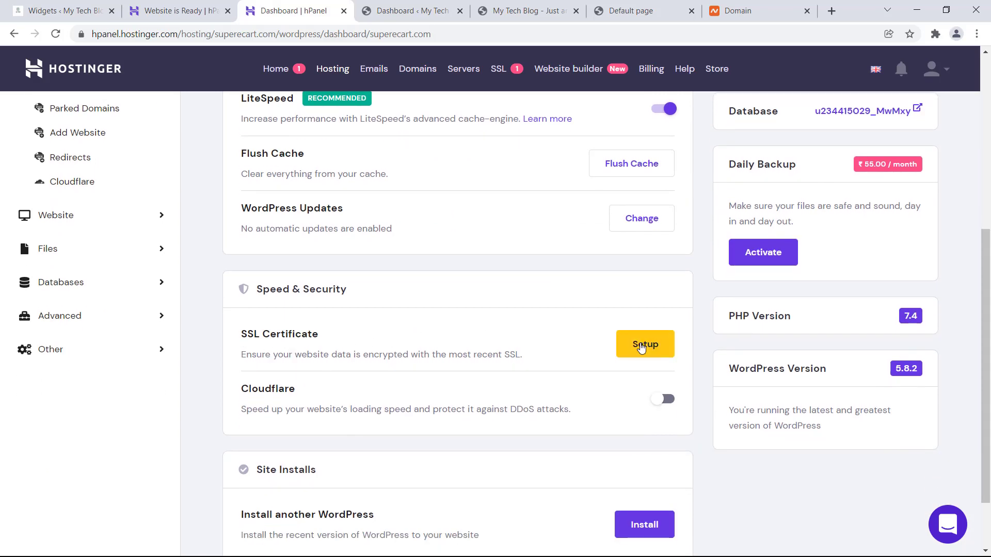
pyautogui.scroll(5, 449, 246)
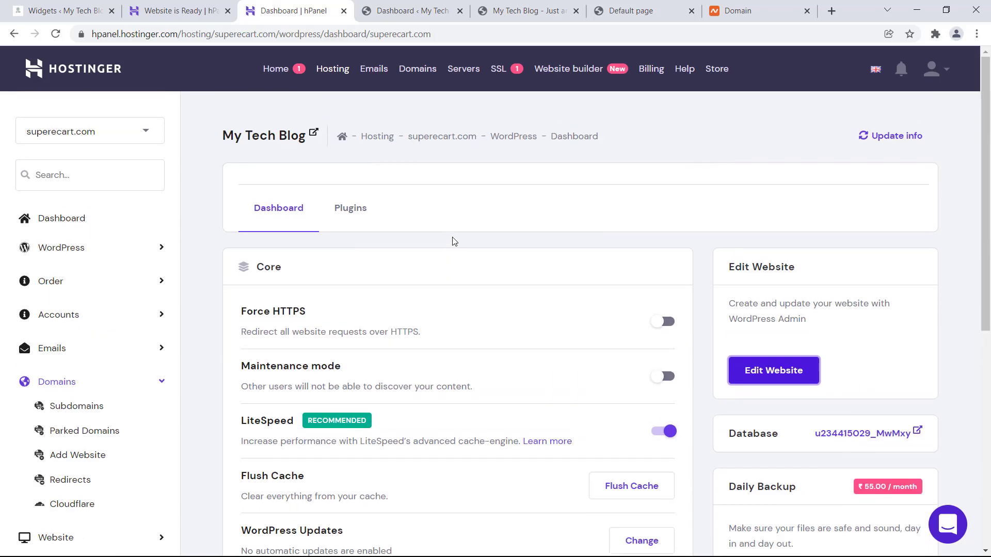
pyautogui.click(501, 71)
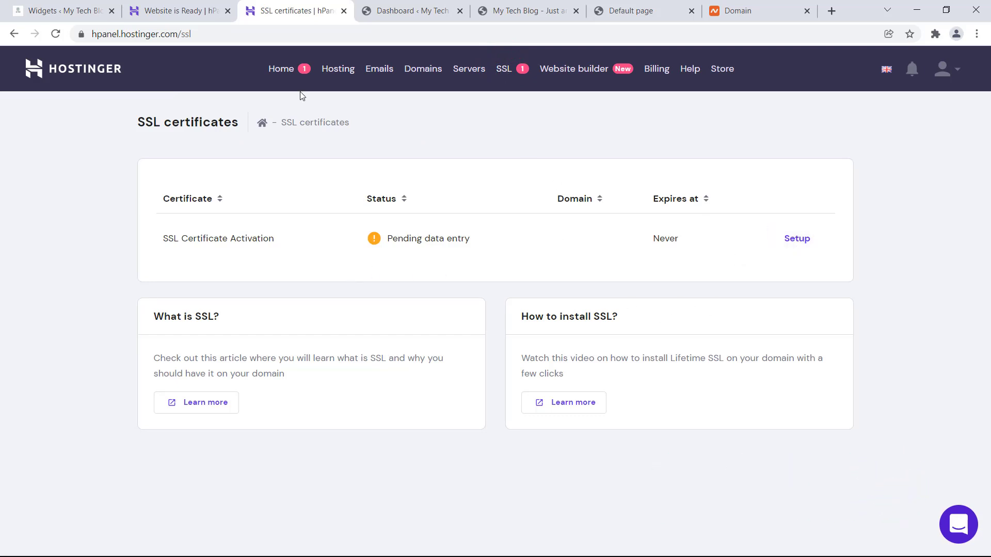
pyautogui.click(278, 70)
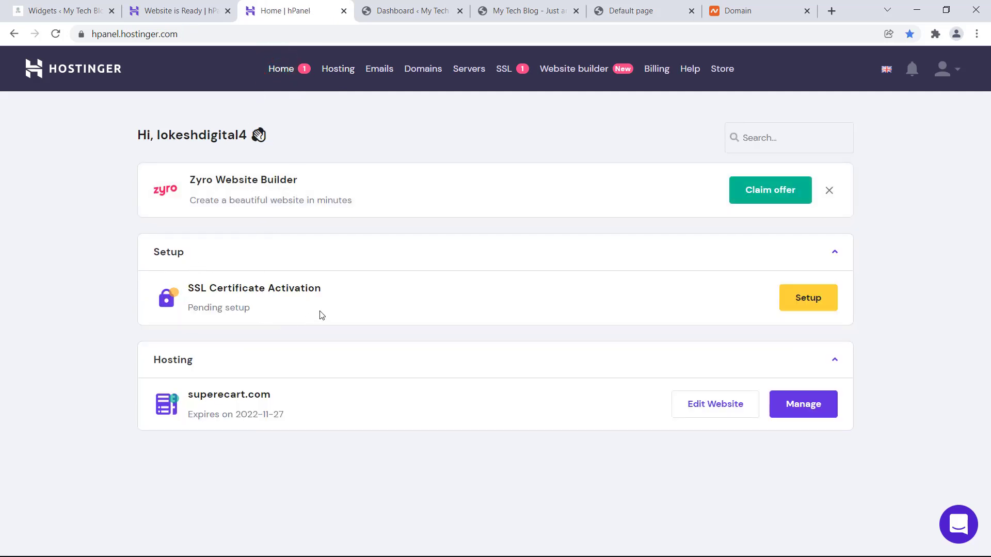
# - Run Setup on SSL Certificate Activation and install SSL for superecart.com
pyautogui.click(802, 303)
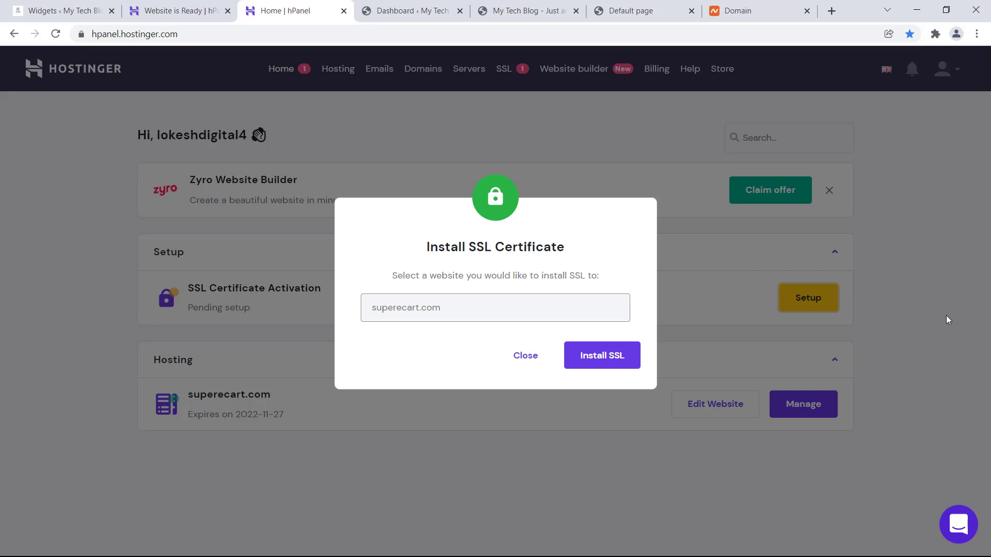
pyautogui.click(468, 313)
pyautogui.doubleClick(372, 309)
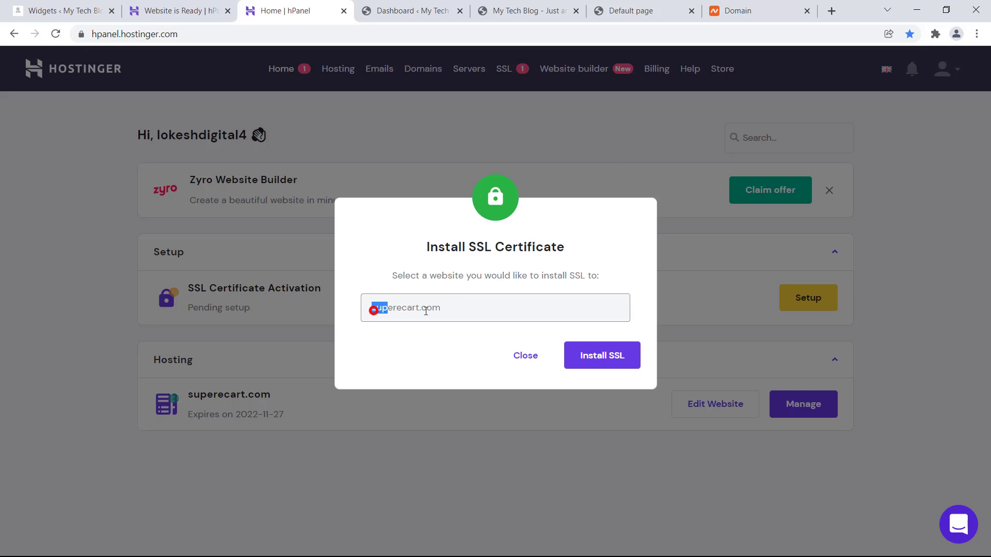
pyautogui.click(433, 336)
pyautogui.click(593, 357)
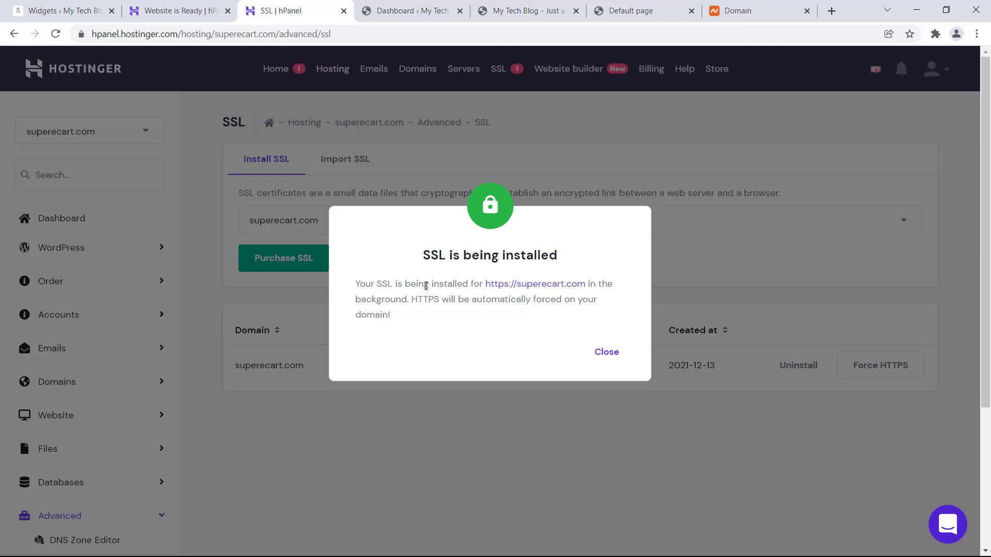
pyautogui.click(602, 350)
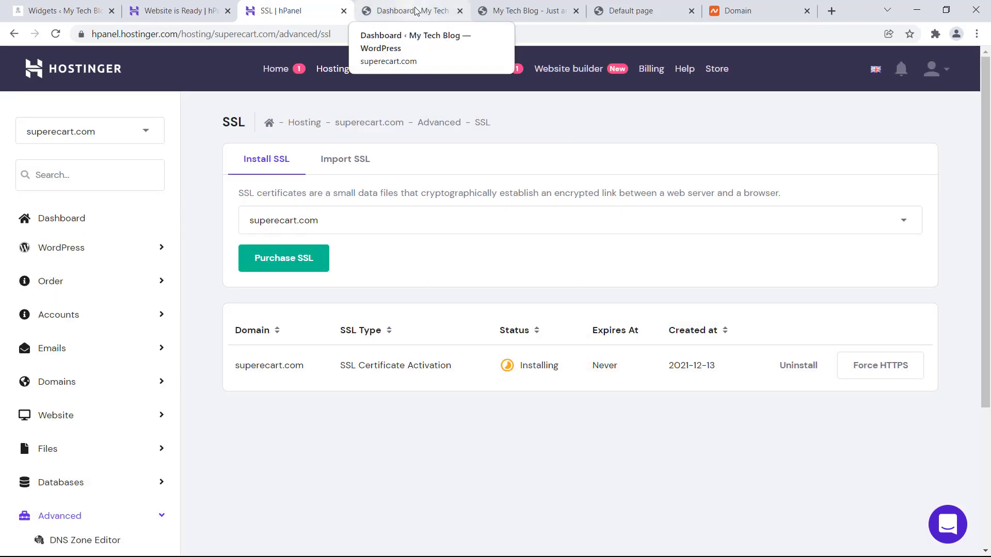
pyautogui.click(416, 11)
# - Reload the blog front page and check that Lifetime SSL shows Active in hPanel
pyautogui.click(516, 11)
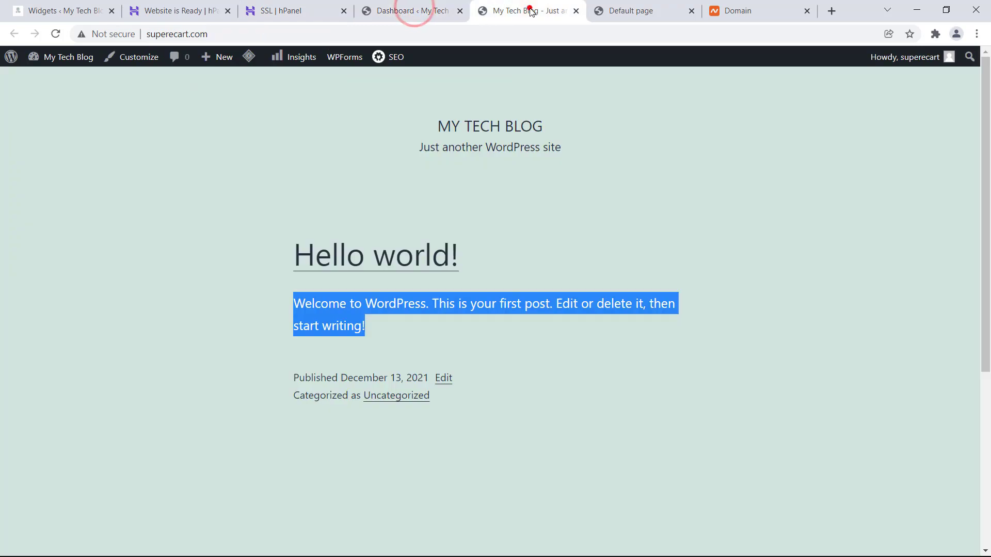
pyautogui.click(57, 34)
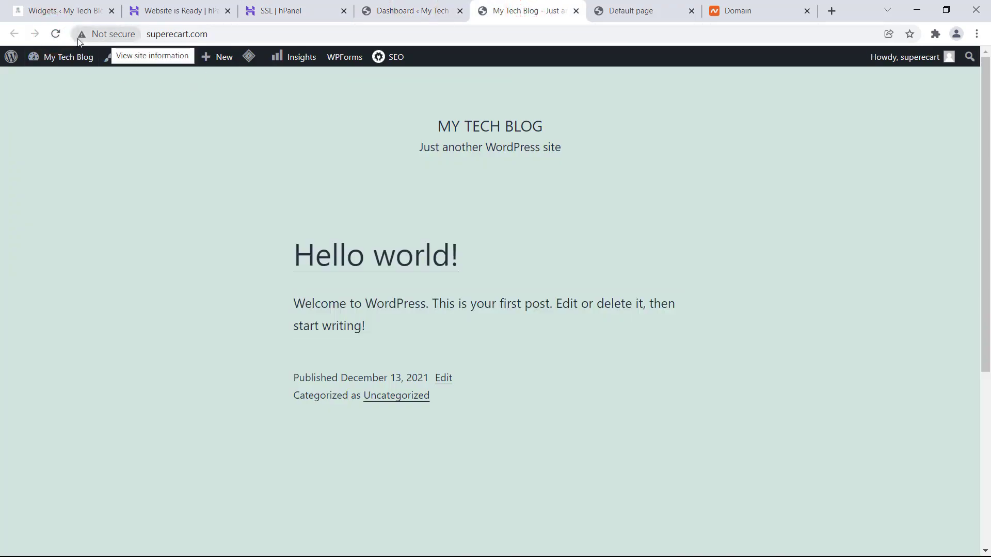
pyautogui.click(55, 33)
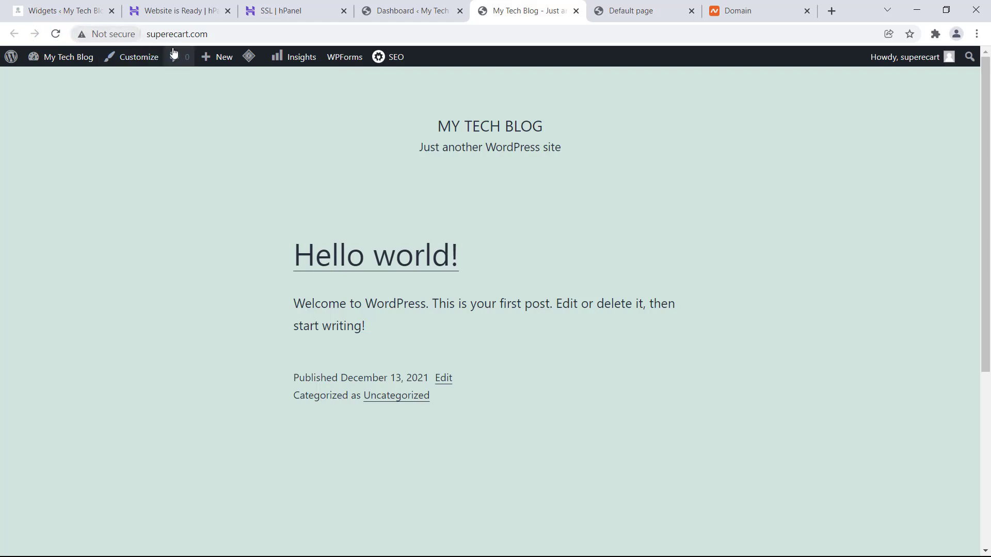
pyautogui.click(282, 114)
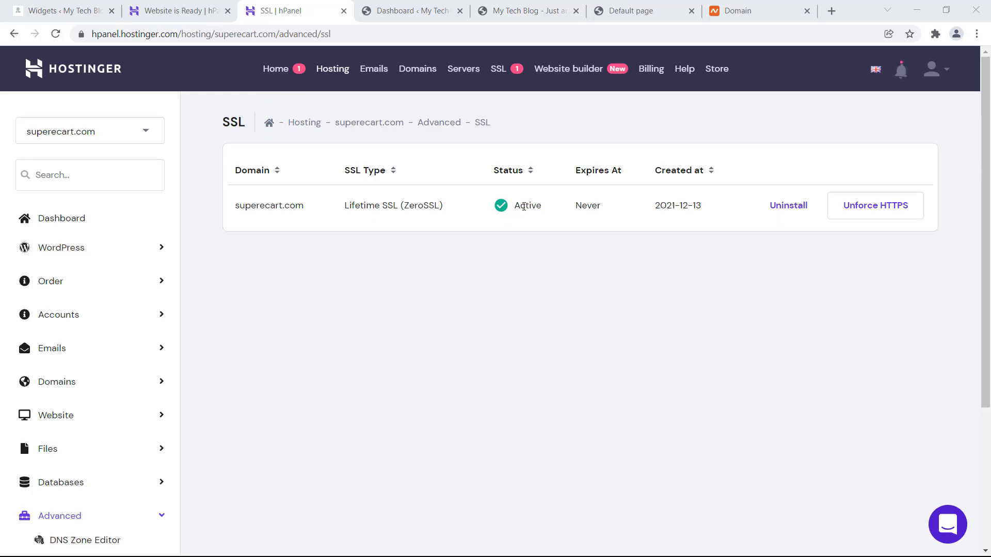
# - Reload the live site and confirm via the padlock that the connection is secure
pyautogui.click(507, 10)
pyautogui.click(55, 34)
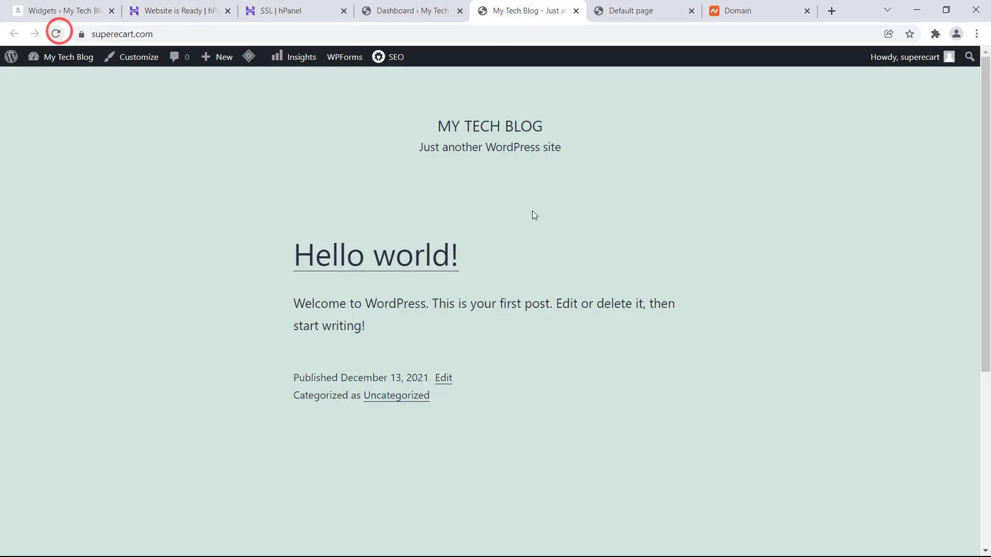
pyautogui.click(80, 34)
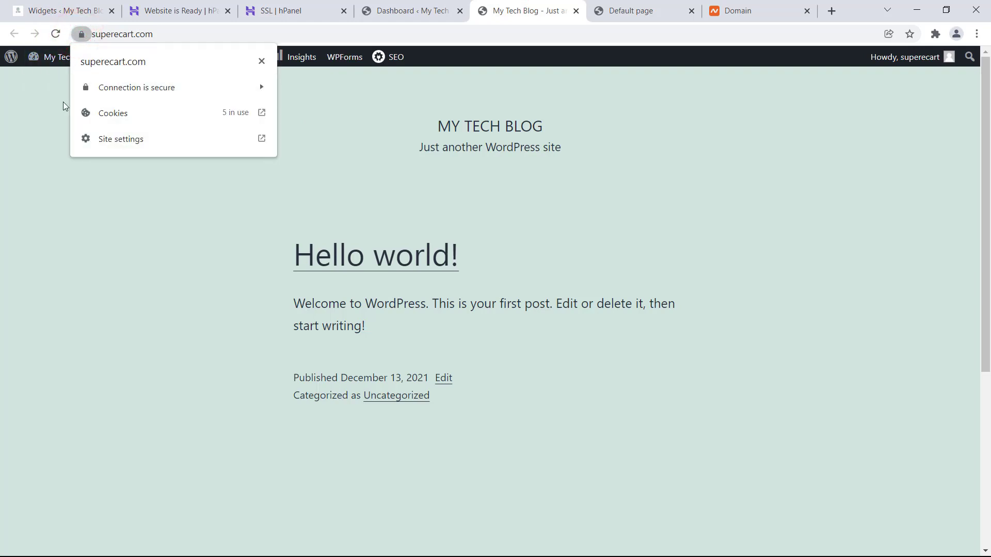
pyautogui.click(37, 99)
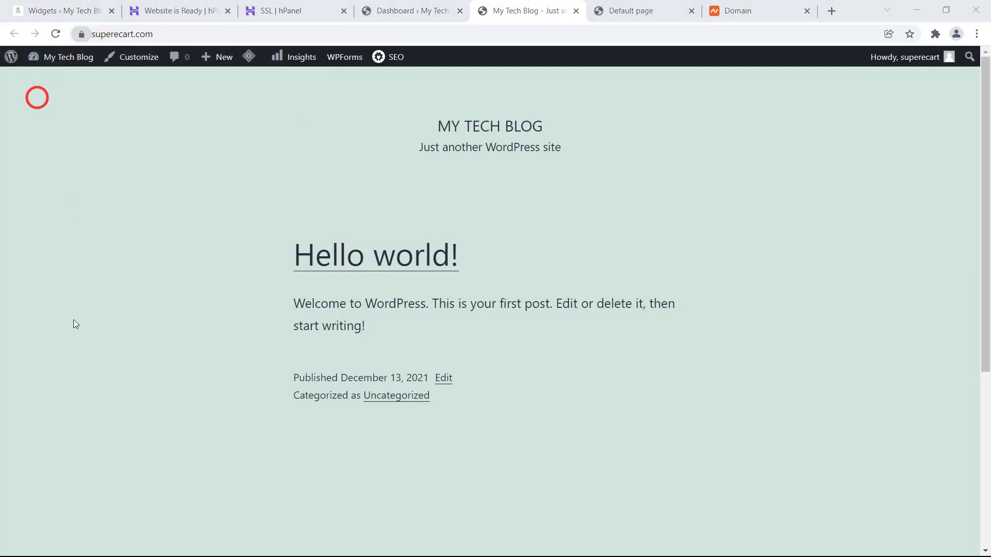
pyautogui.click(81, 34)
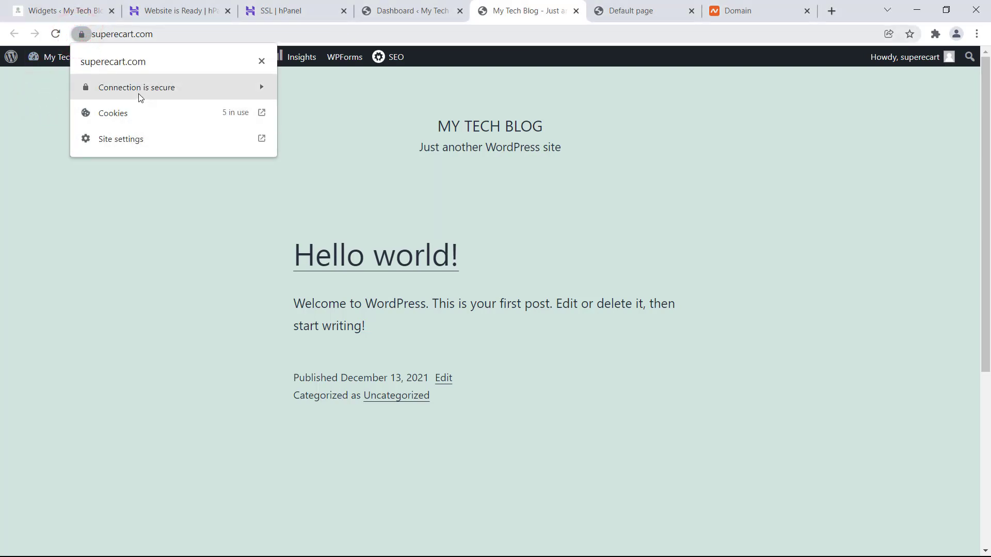
pyautogui.click(600, 206)
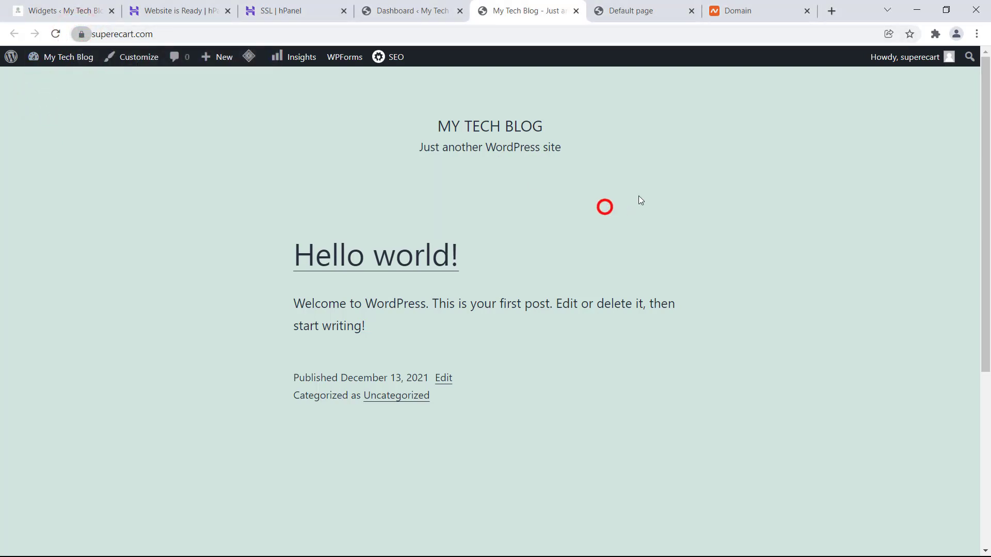